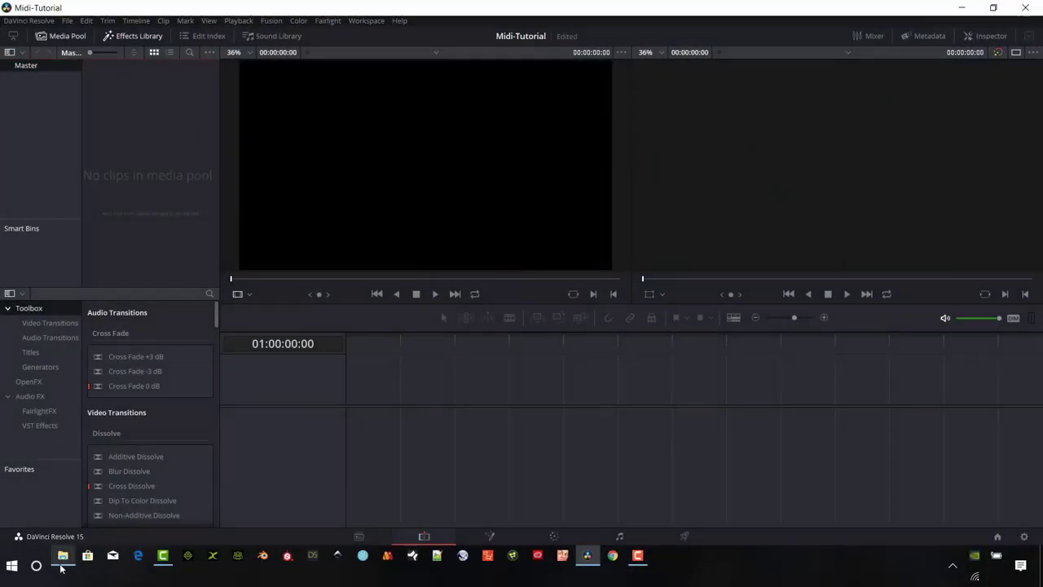
# Drop singularity-movement.mp4 onto a new timeline, scrub through it, and return the playhead to the start
pyautogui.click(61, 566)
pyautogui.moveTo(371, 287); pyautogui.dragTo(348, 445)
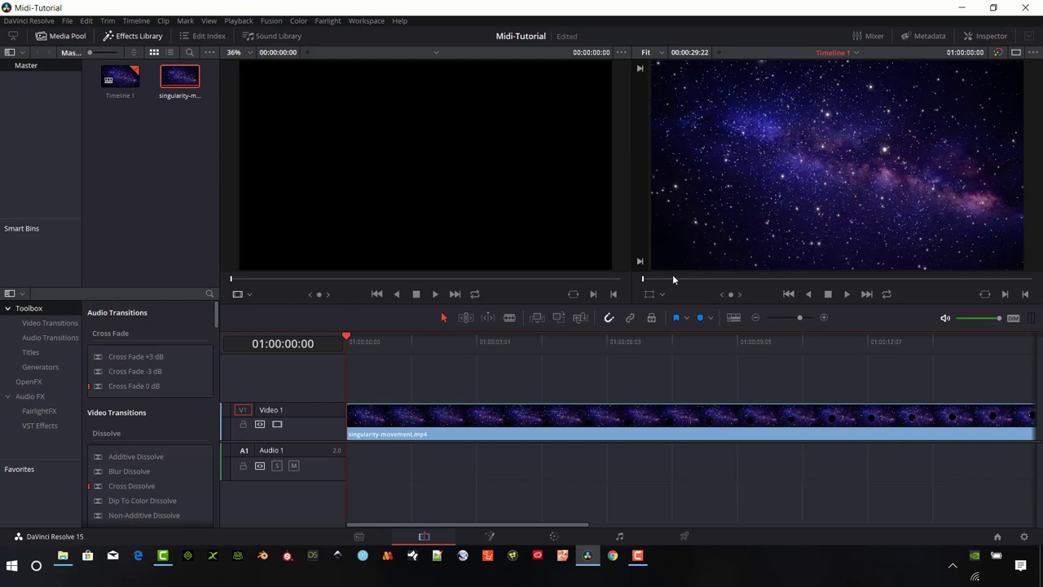
pyautogui.moveTo(666, 275); pyautogui.dragTo(773, 277)
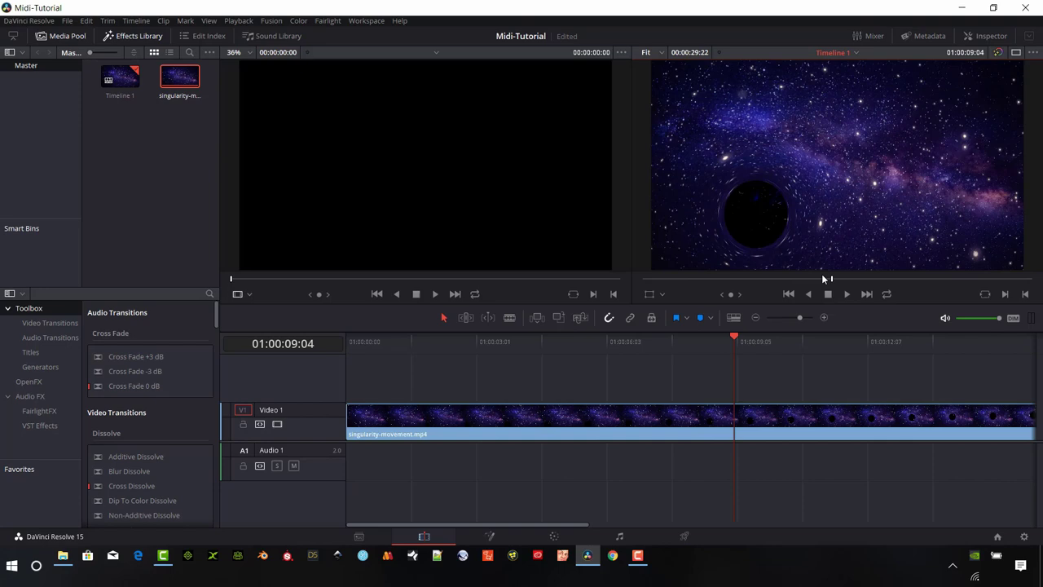
pyautogui.click(788, 293)
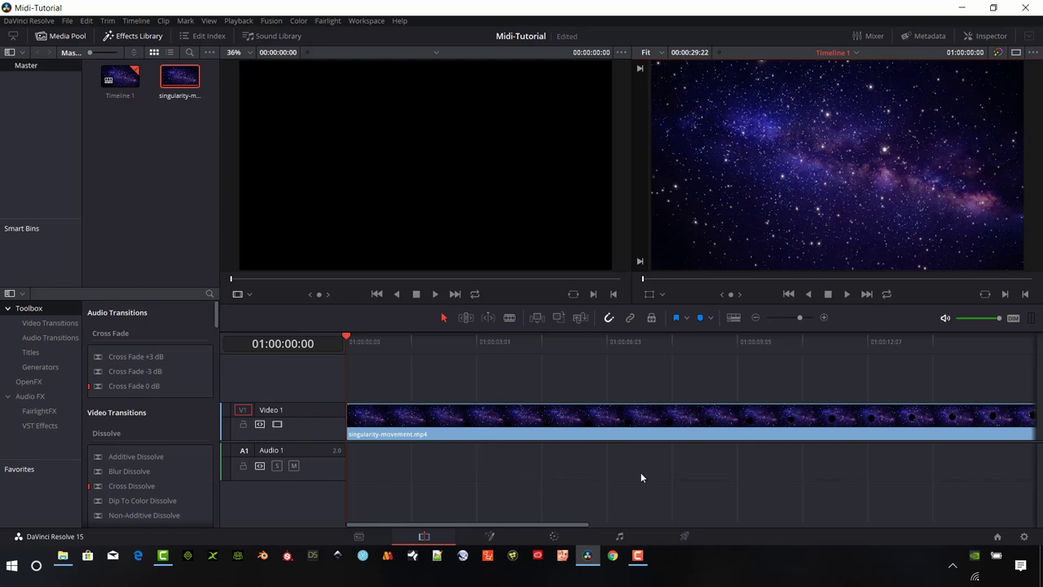
# Switch to the Fairlight page for Timeline 1, showing the A1 track and its Mixer strip
pyautogui.click(619, 538)
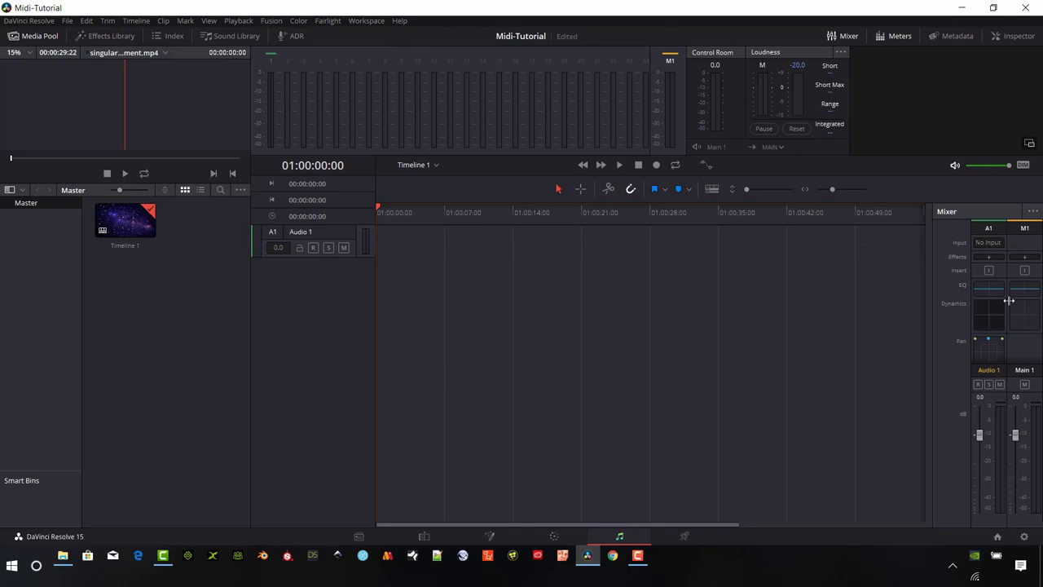
# Insert the Omnisphere VST into Audio 1's Effects slot in the Mixer
pyautogui.click(988, 257)
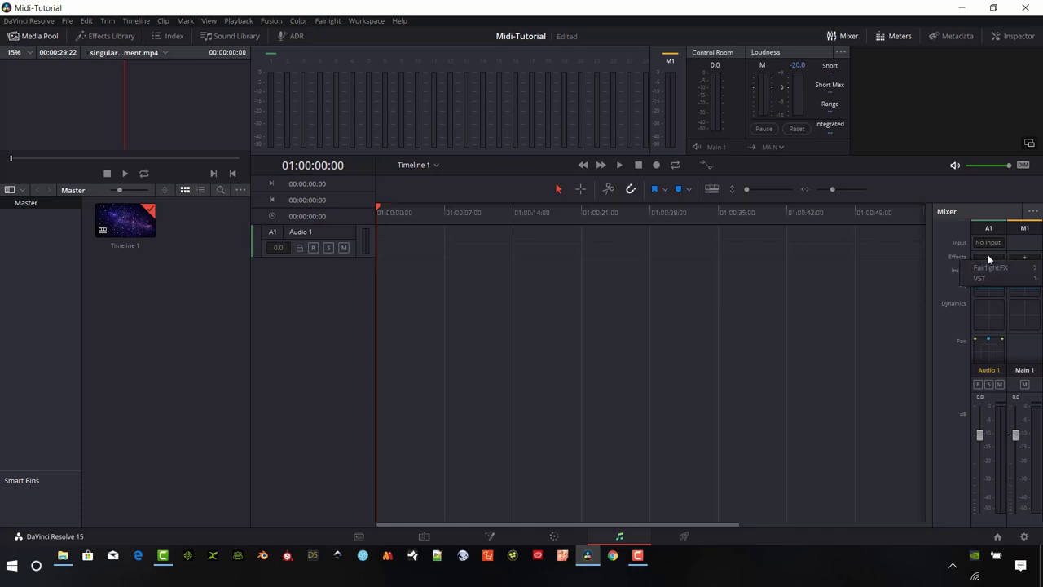
pyautogui.moveTo(1020, 281)
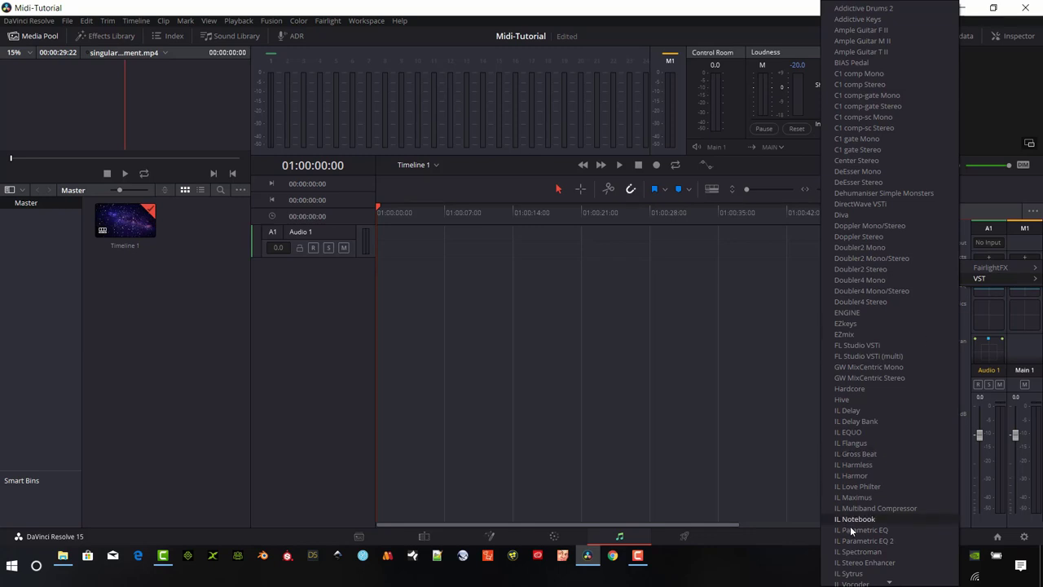
pyautogui.scroll(-5, 875, 528)
pyautogui.scroll(-10, 874, 526)
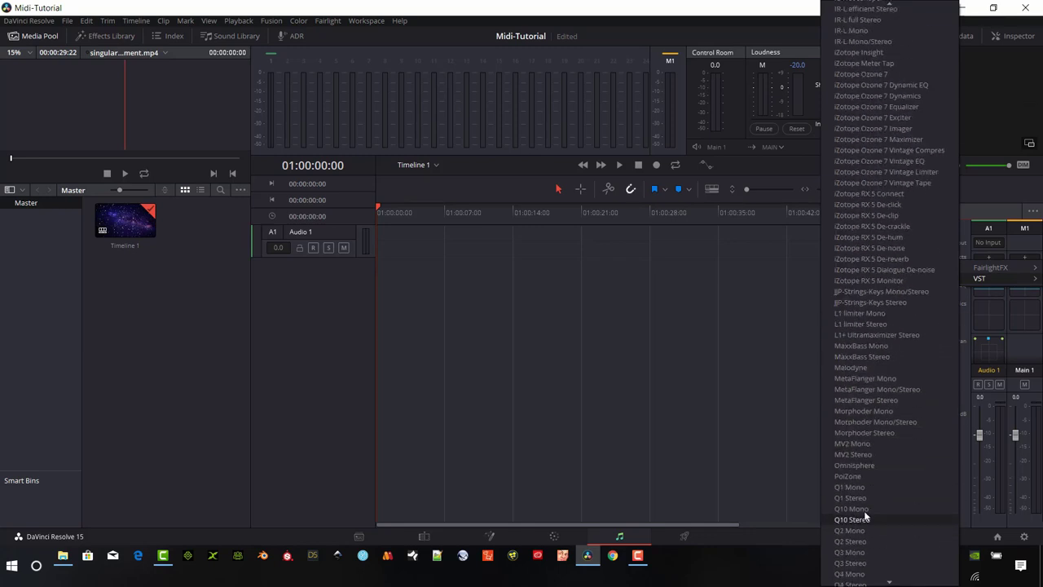
pyautogui.click(859, 465)
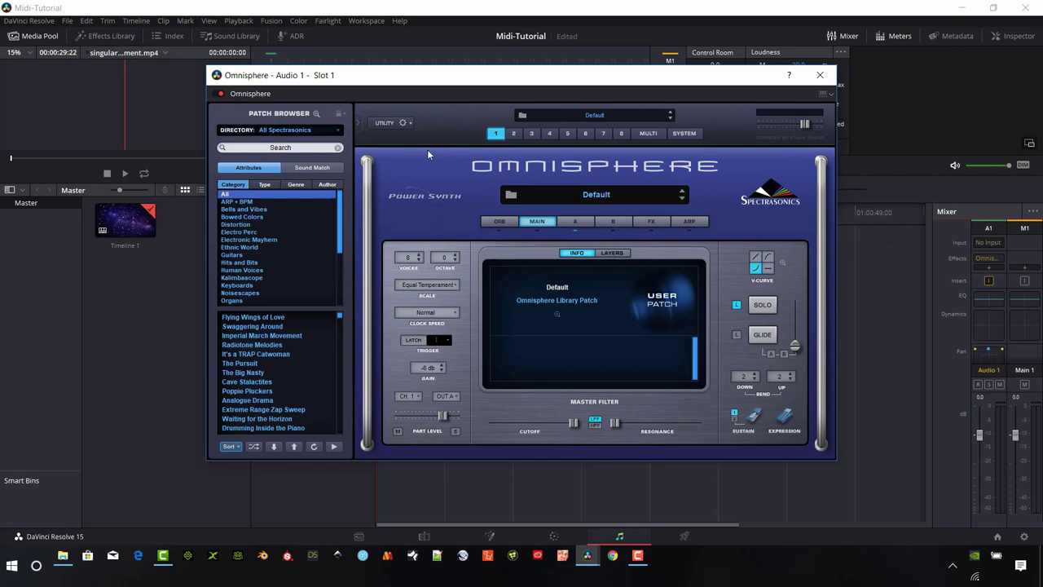
# Load the Capacious patch from The Unfinished Omnisphere Pangaea library's Textures Playable category
pyautogui.click(334, 128)
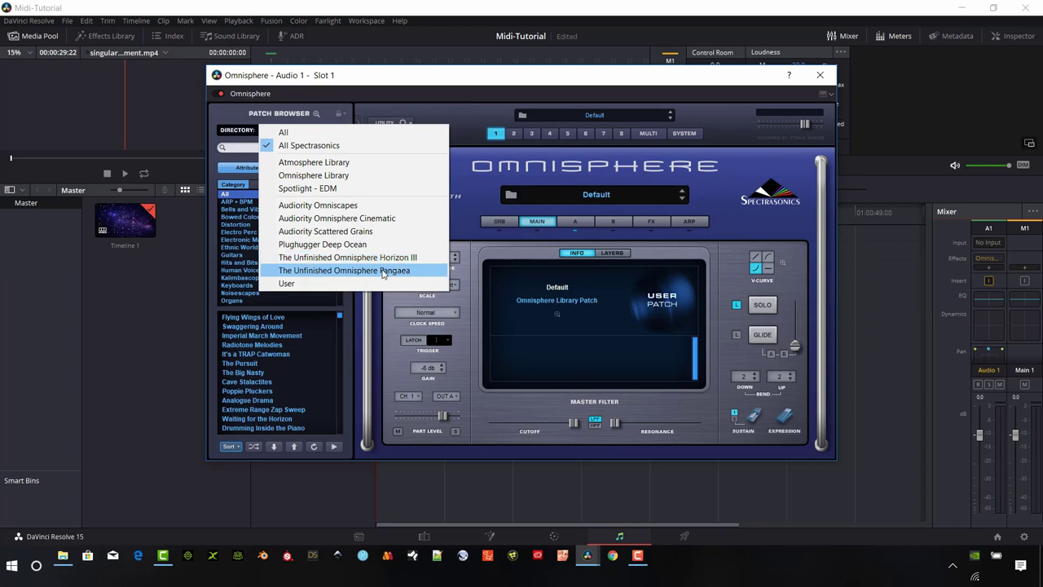
pyautogui.click(383, 273)
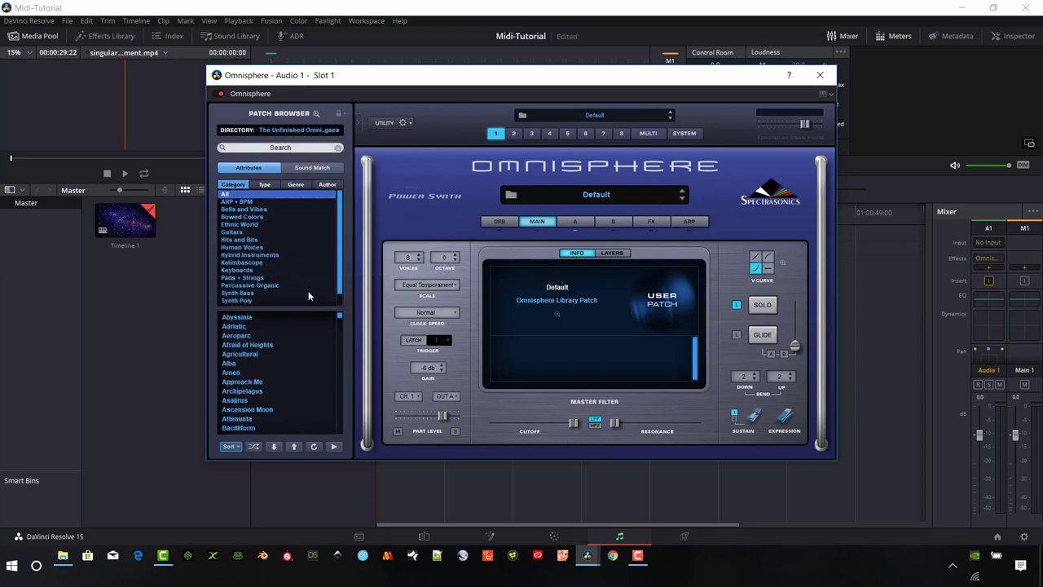
pyautogui.scroll(-1, 295, 286)
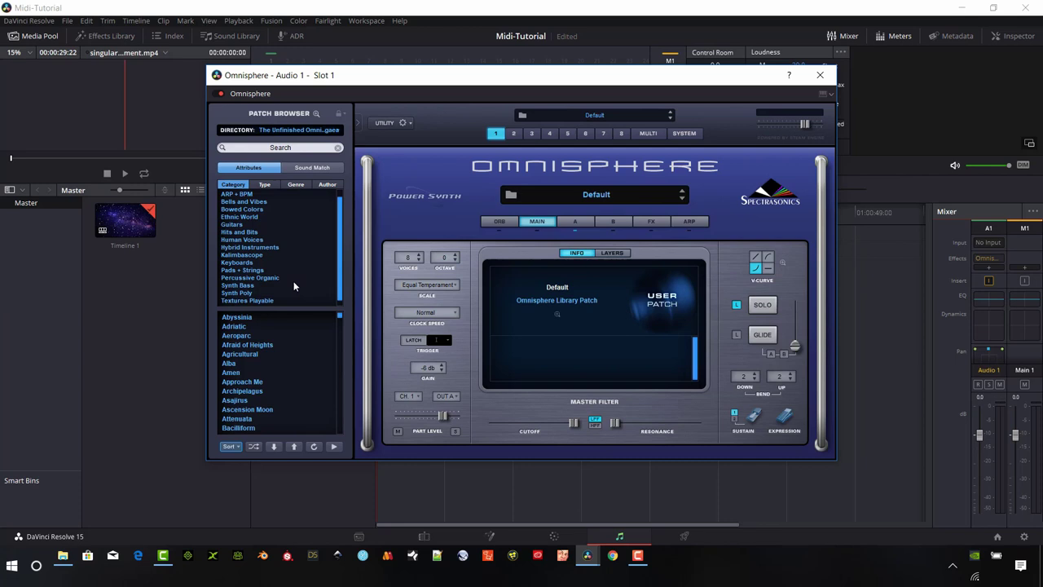
pyautogui.scroll(-1, 294, 286)
pyautogui.click(251, 294)
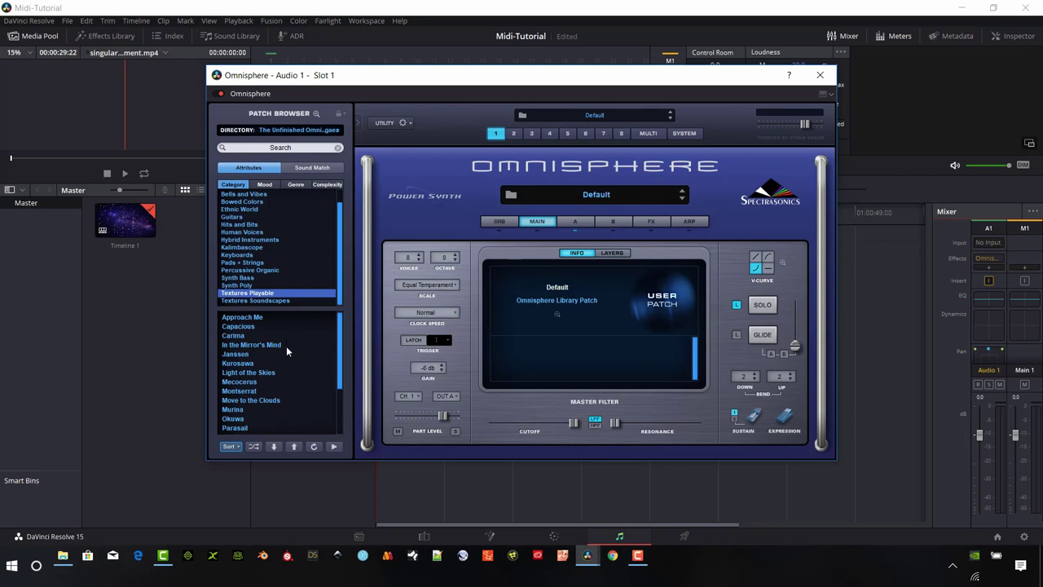
pyautogui.click(242, 328)
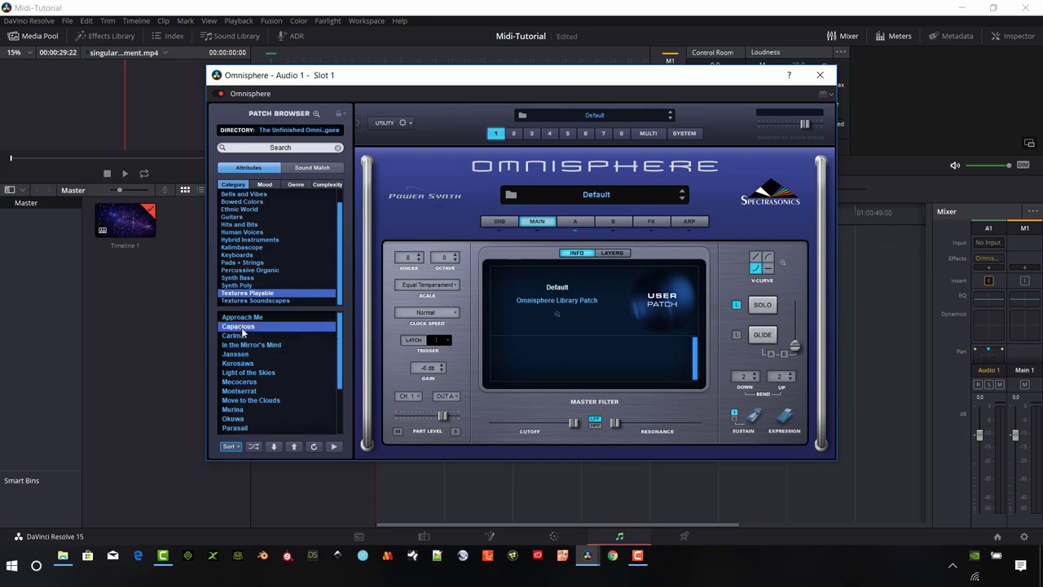
pyautogui.click(830, 94)
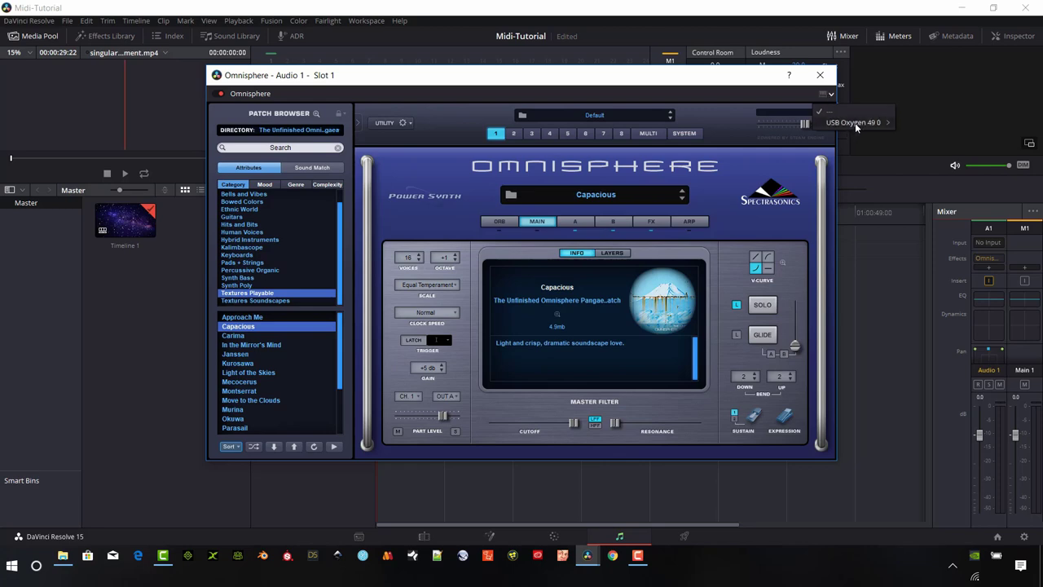
# Set Omnisphere's MIDI input to USB Oxygen 49 channel 1, raise system volume, and move the plugin window down
pyautogui.moveTo(858, 122)
pyautogui.click(931, 139)
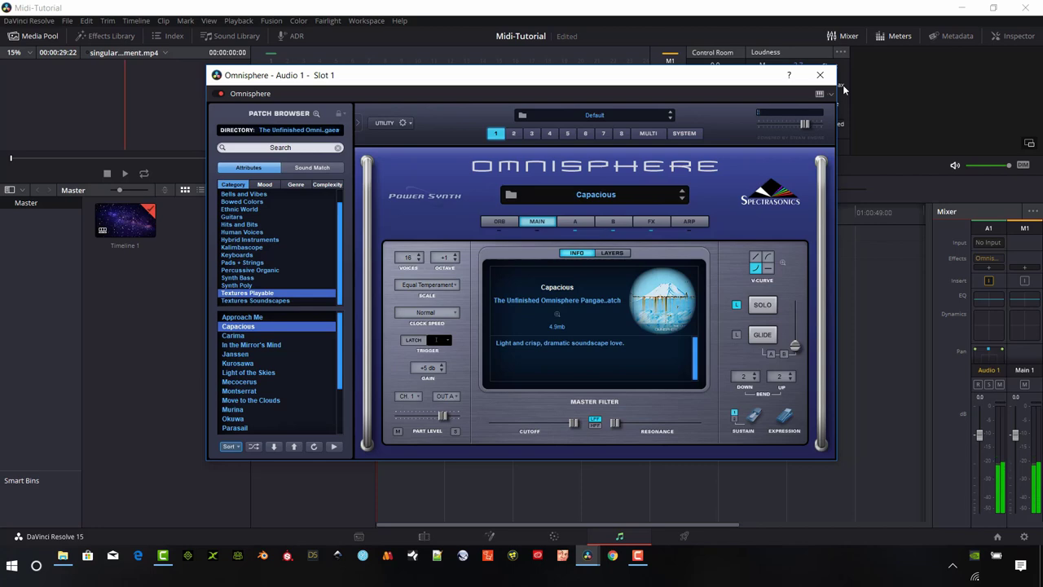
pyautogui.press('XF86AudioLowerVolume')
pyautogui.press('XF86AudioRaiseVolume')
pyautogui.press('XF86AudioRaiseVolume')
pyautogui.press('XF86AudioRaiseVolume')
pyautogui.press('XF86AudioRaiseVolume')
pyautogui.press('XF86AudioRaiseVolume')
pyautogui.moveTo(684, 82); pyautogui.dragTo(754, 367)
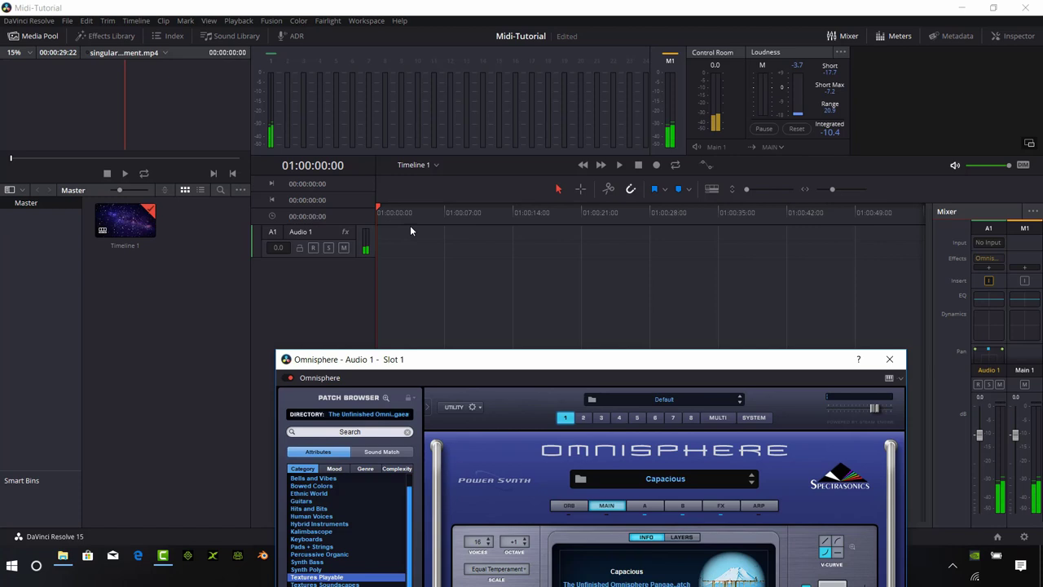
# Make a brief test record pass, stop it, and drag the playhead back toward 01:00:00:00
pyautogui.click(657, 165)
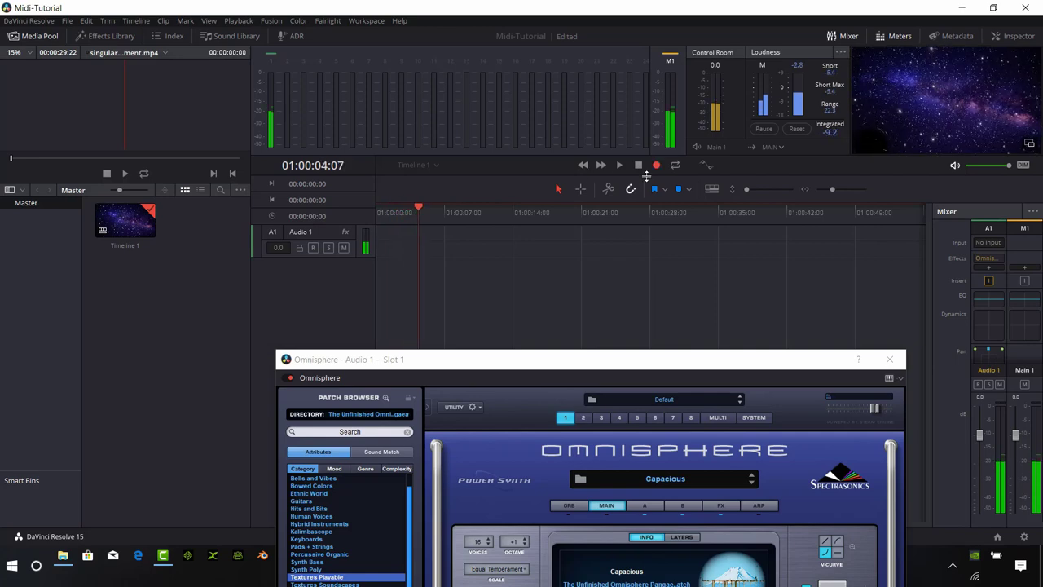
pyautogui.click(638, 164)
pyautogui.moveTo(421, 209); pyautogui.dragTo(367, 216)
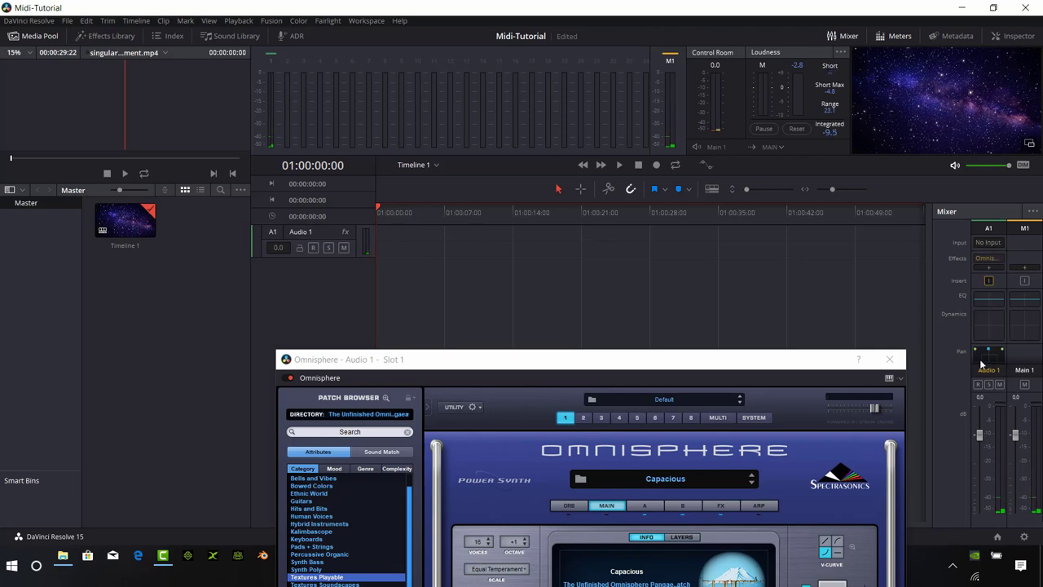
# Confirm in Bus Format that Main 1 is a stereo bus
pyautogui.click(327, 21)
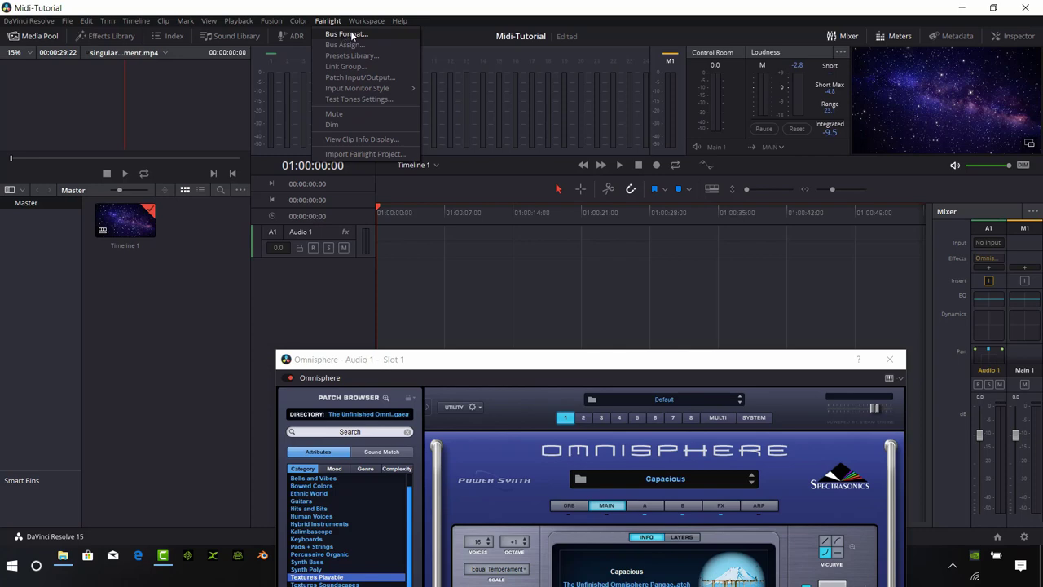
pyautogui.click(340, 36)
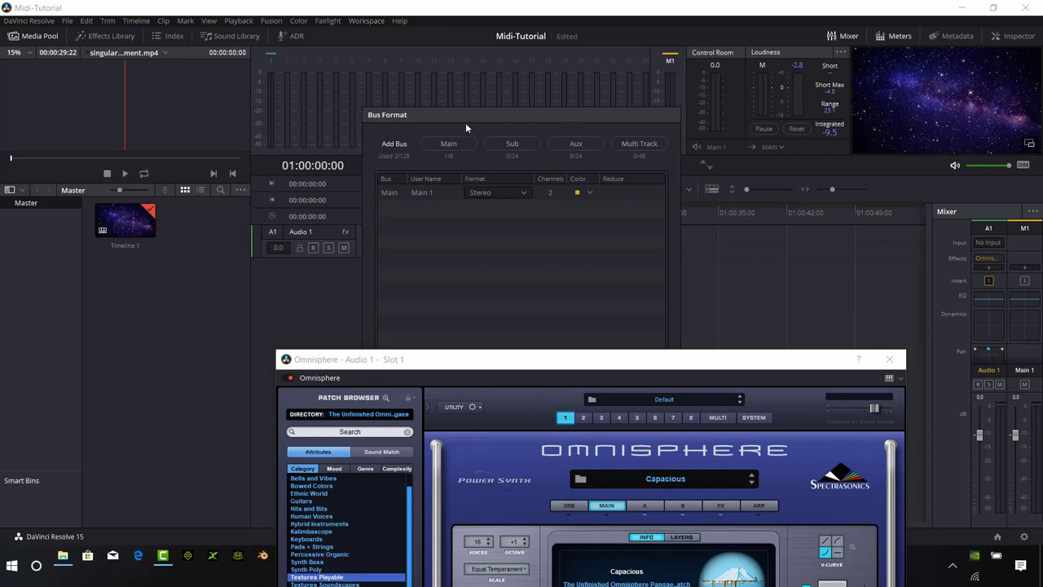
pyautogui.moveTo(466, 127); pyautogui.dragTo(413, 80)
pyautogui.moveTo(628, 359); pyautogui.dragTo(657, 493)
pyautogui.click(564, 386)
# Assign Audio 1 to the M1 Main 1 bus in Bus Assign and save
pyautogui.click(329, 20)
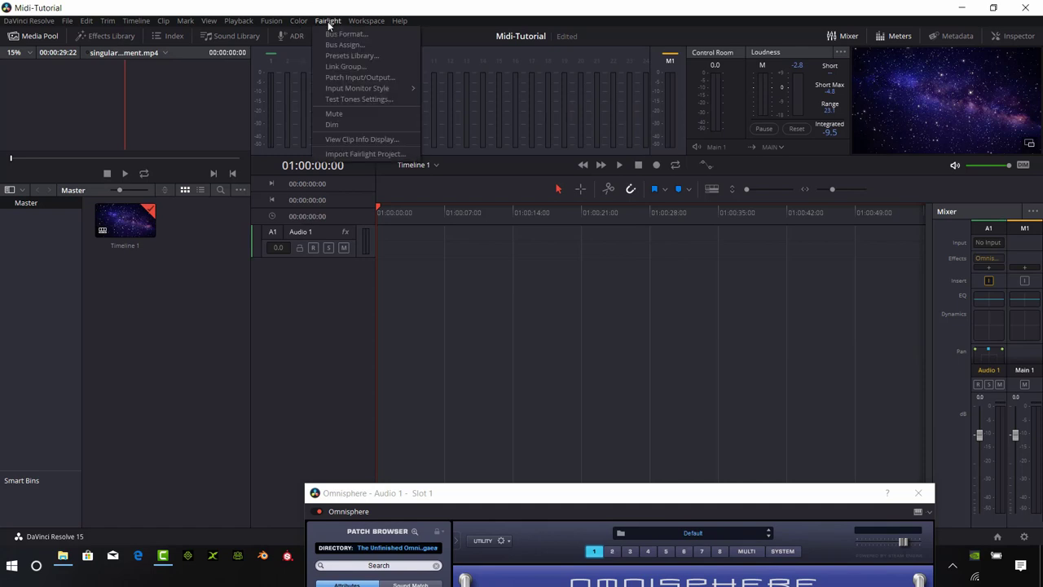
pyautogui.click(345, 45)
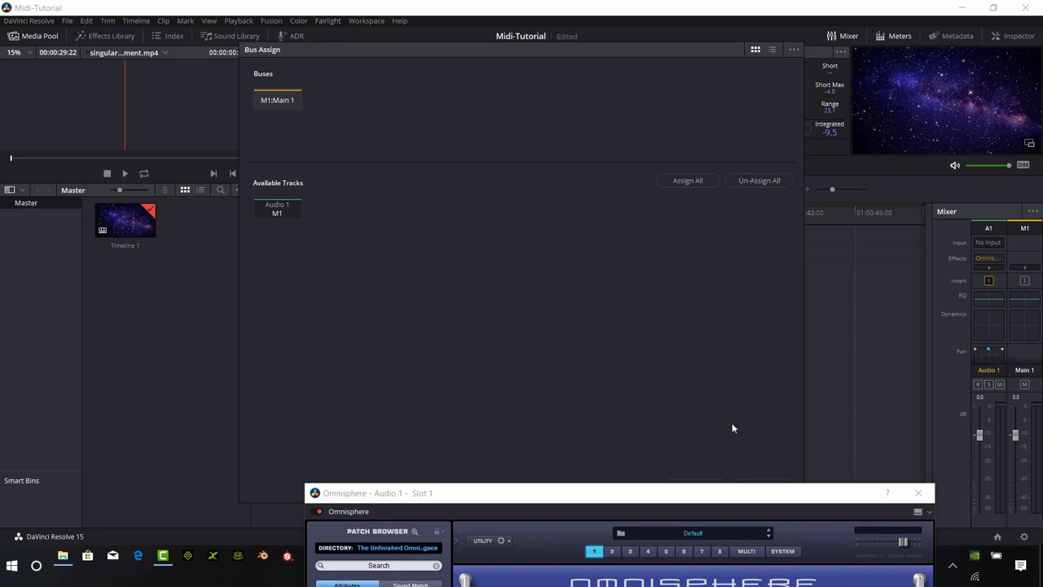
pyautogui.moveTo(700, 494); pyautogui.dragTo(727, 545)
pyautogui.click(763, 485)
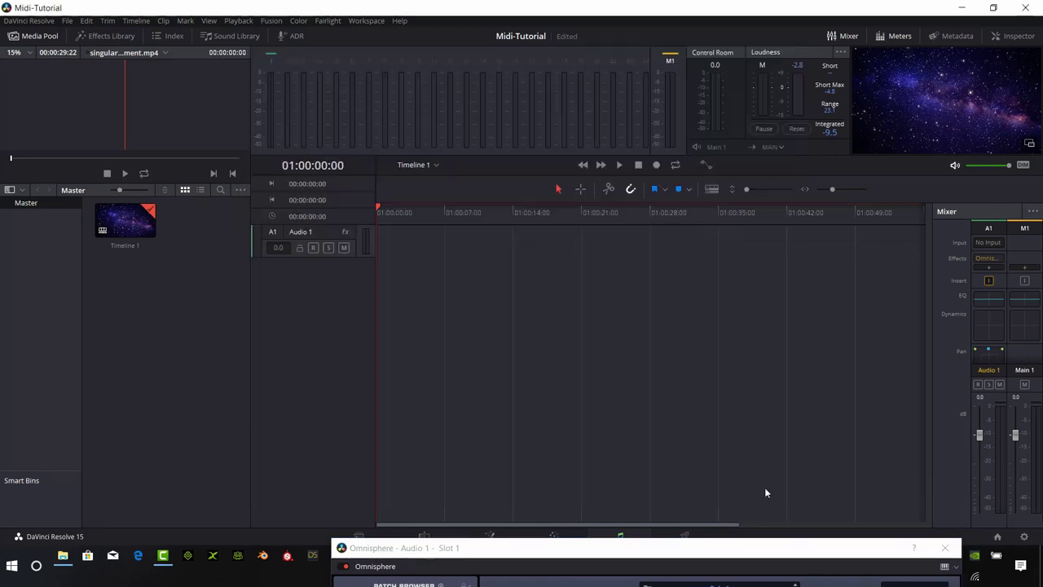
# Patch Main Out Main 1-L/R into the Audio 1-L/R track inputs
pyautogui.click(328, 21)
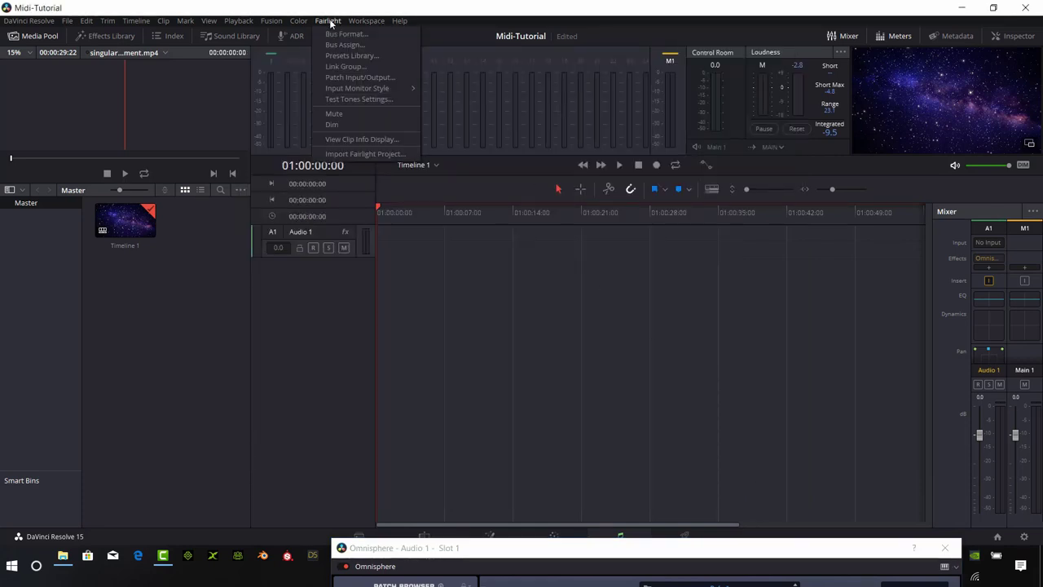
pyautogui.click(358, 79)
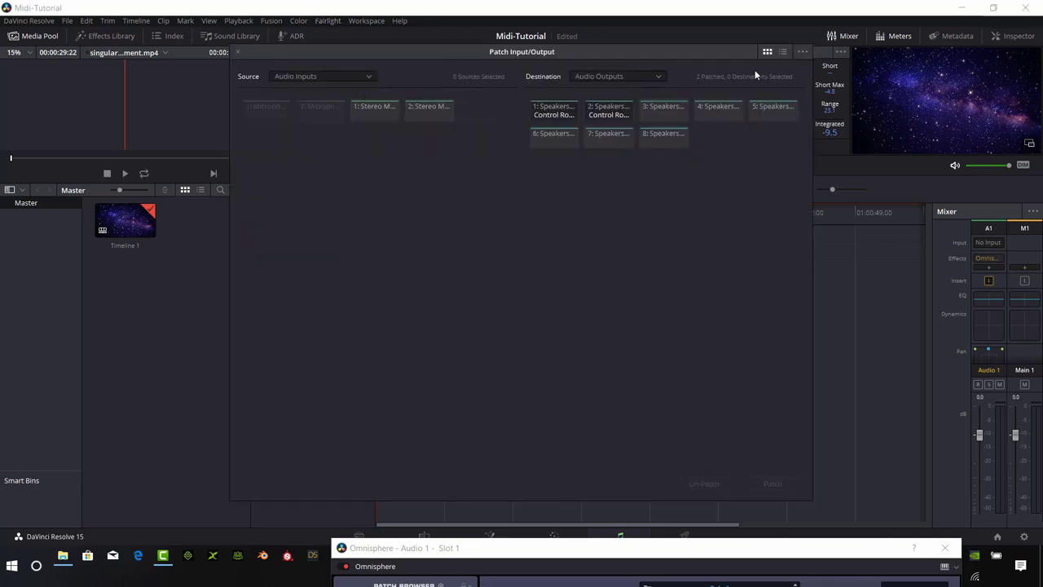
pyautogui.click(784, 52)
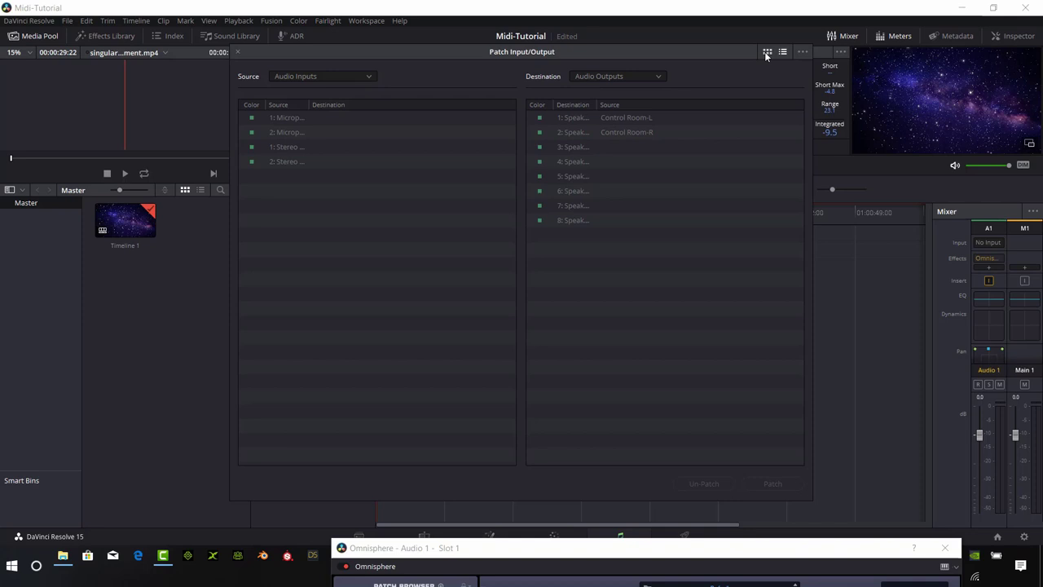
pyautogui.click(767, 52)
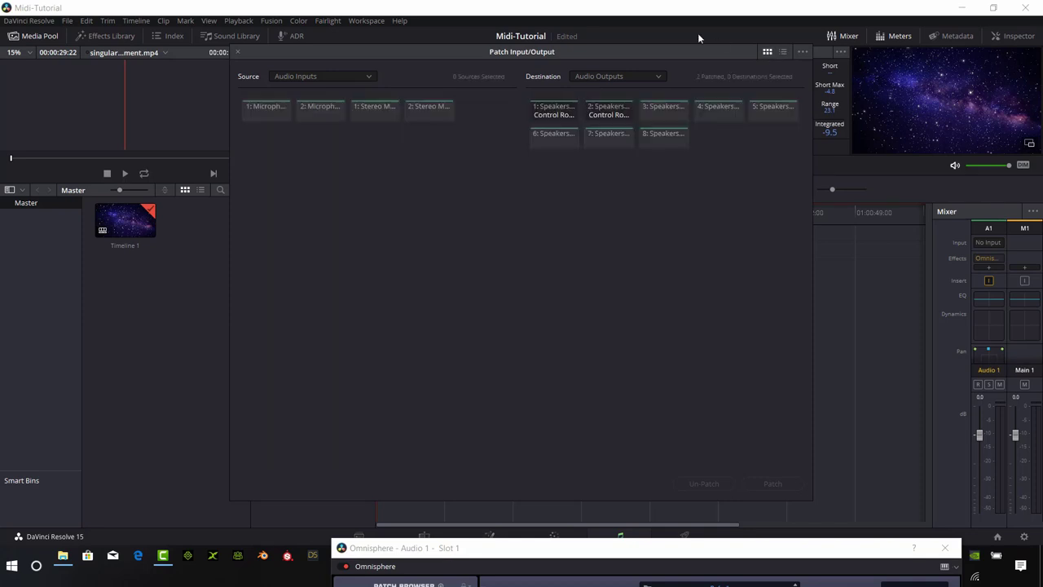
pyautogui.click(368, 79)
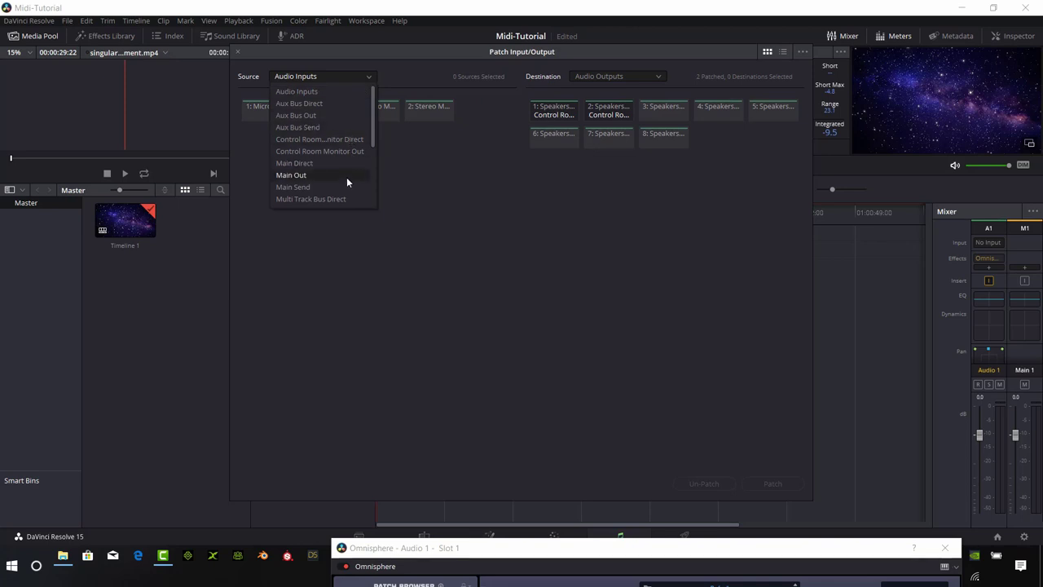
pyautogui.click(321, 174)
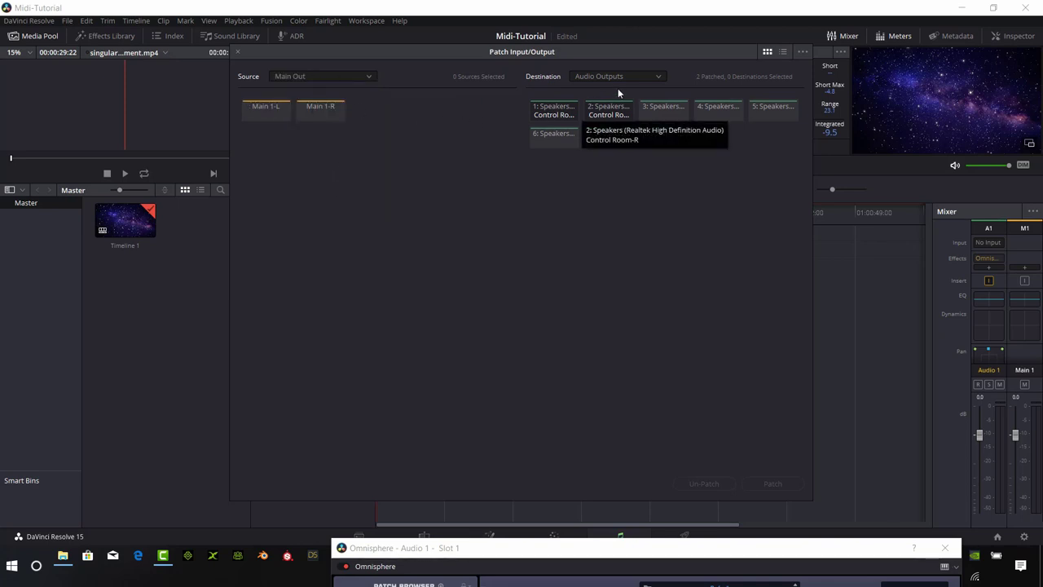
pyautogui.click(665, 76)
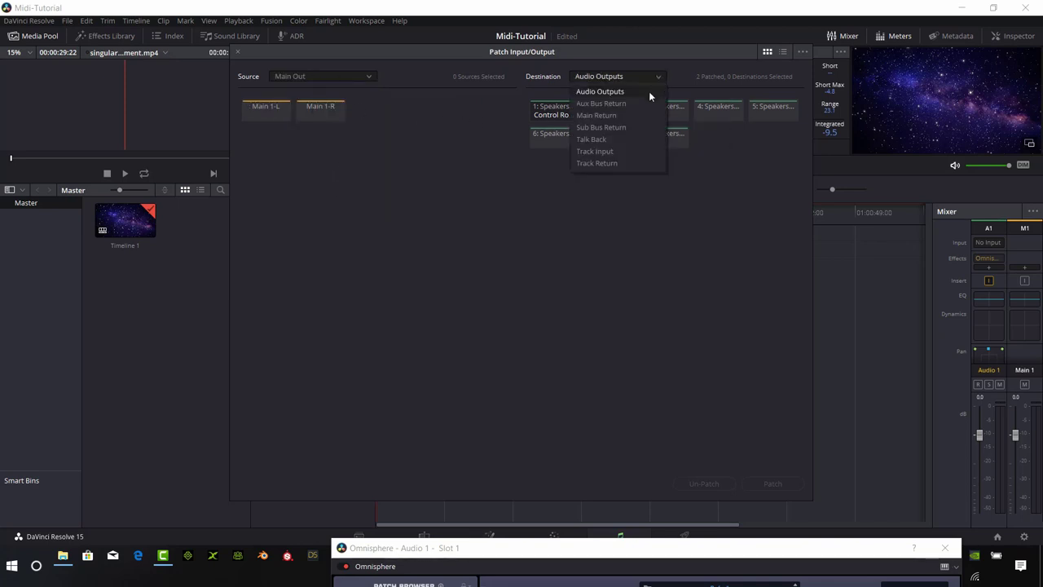
pyautogui.click(612, 154)
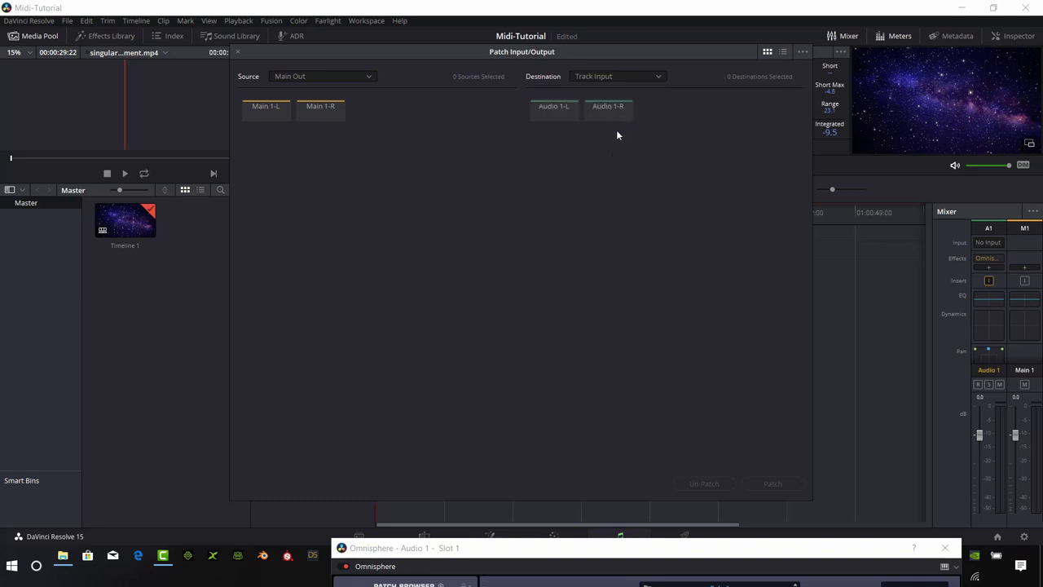
pyautogui.click(321, 112)
pyautogui.click(553, 110)
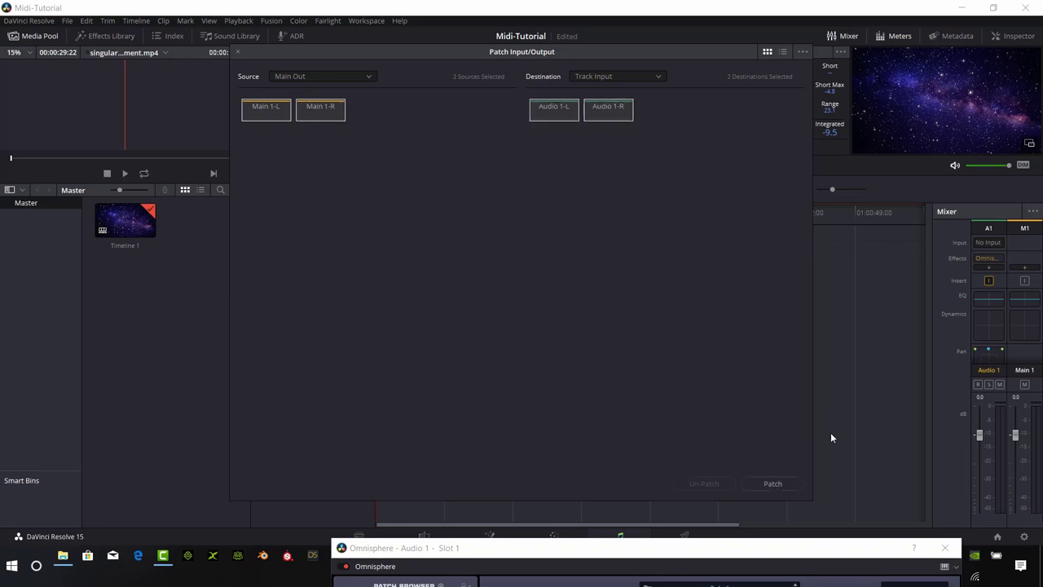
pyautogui.click(779, 487)
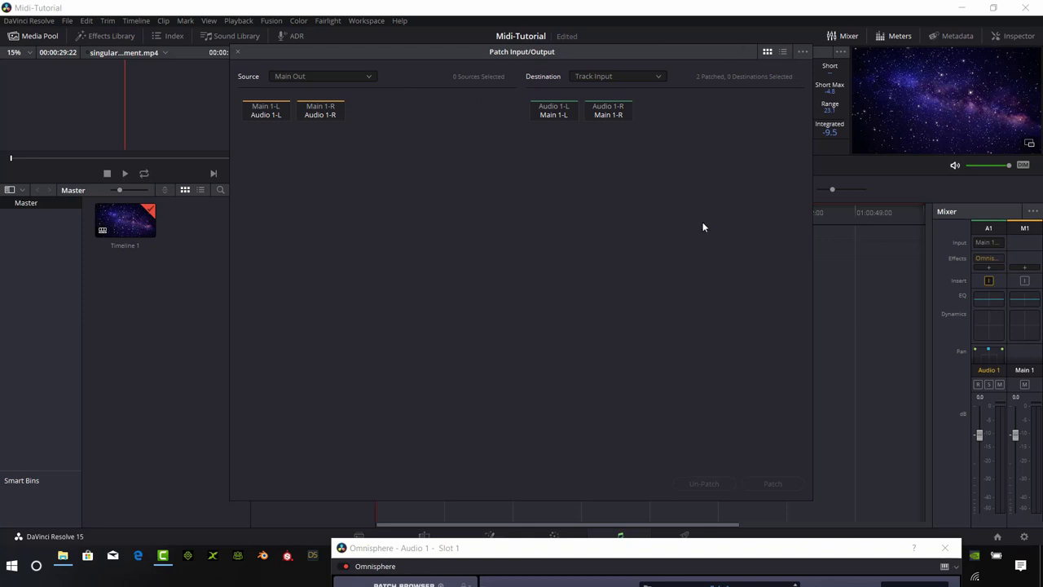
# Close the patch window, rewind to 01:00:00:00, arm Audio 1, and start recording the keyboard
pyautogui.click(239, 52)
pyautogui.click(372, 204)
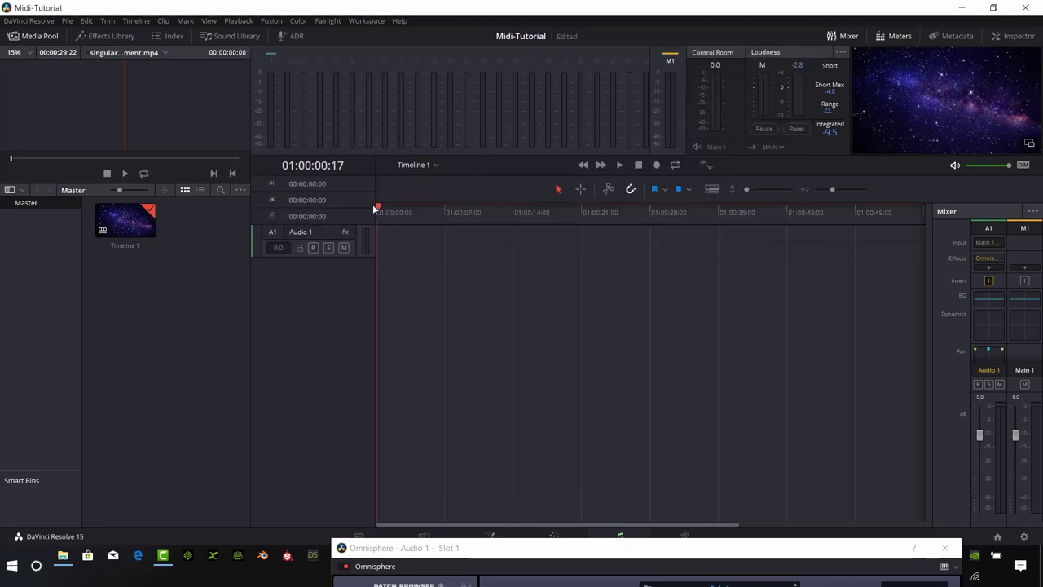
pyautogui.click(369, 204)
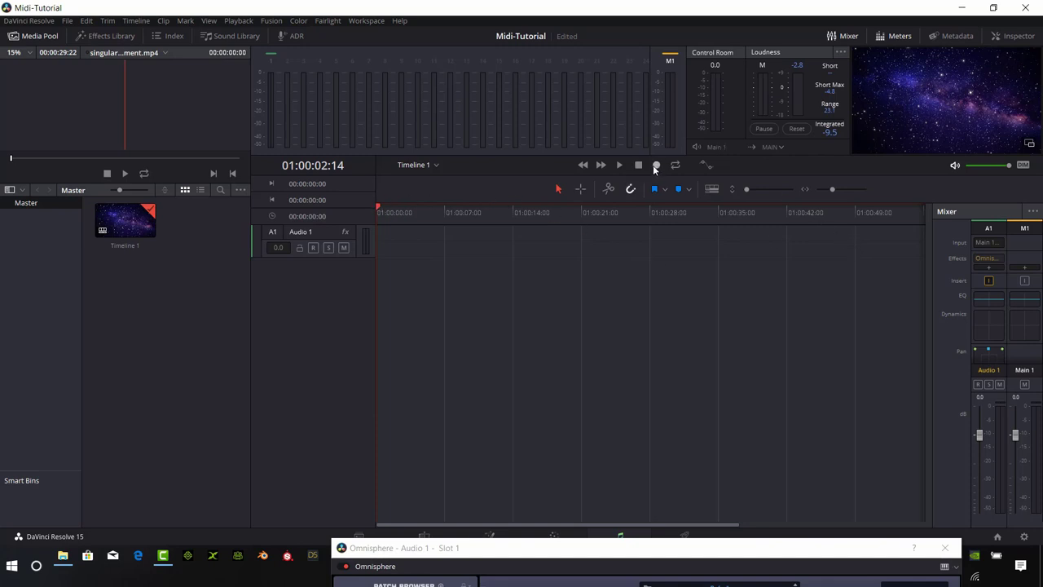
pyautogui.click(312, 248)
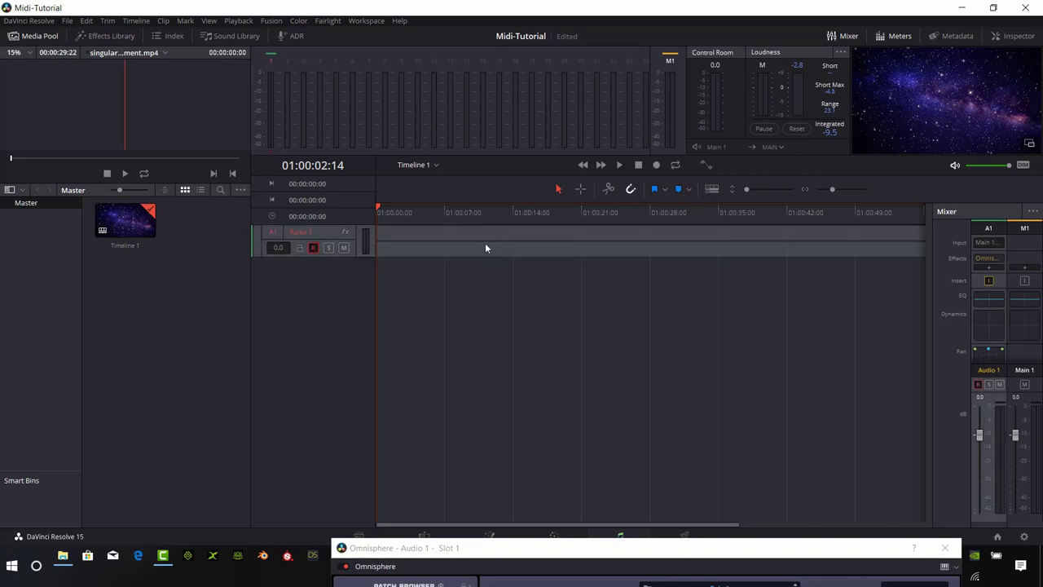
pyautogui.click(655, 166)
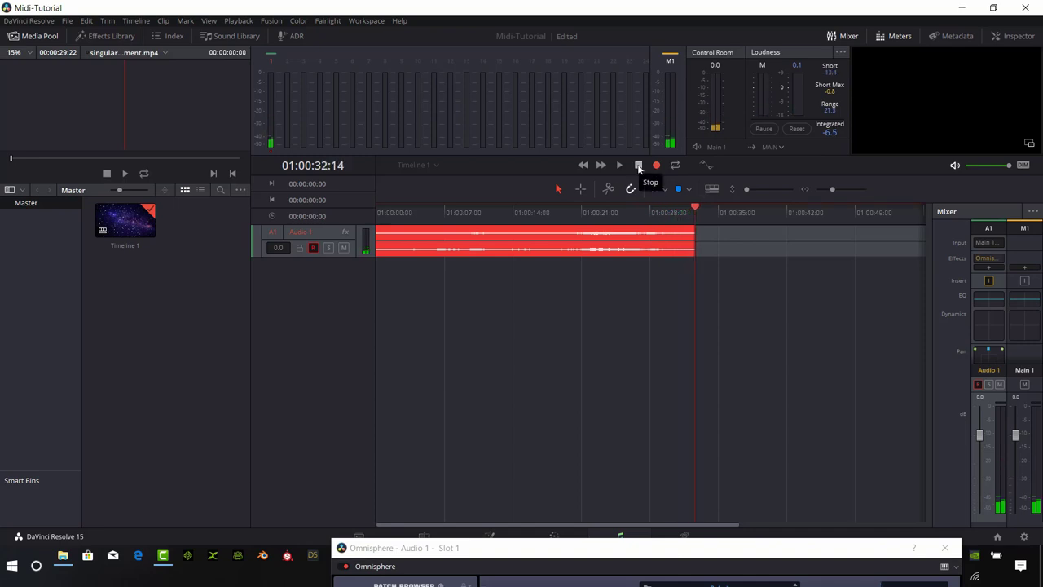
# Stop recording, enlarge Audio 1, preview the FL_capture clip from the Media Pool, and rewind
pyautogui.click(640, 166)
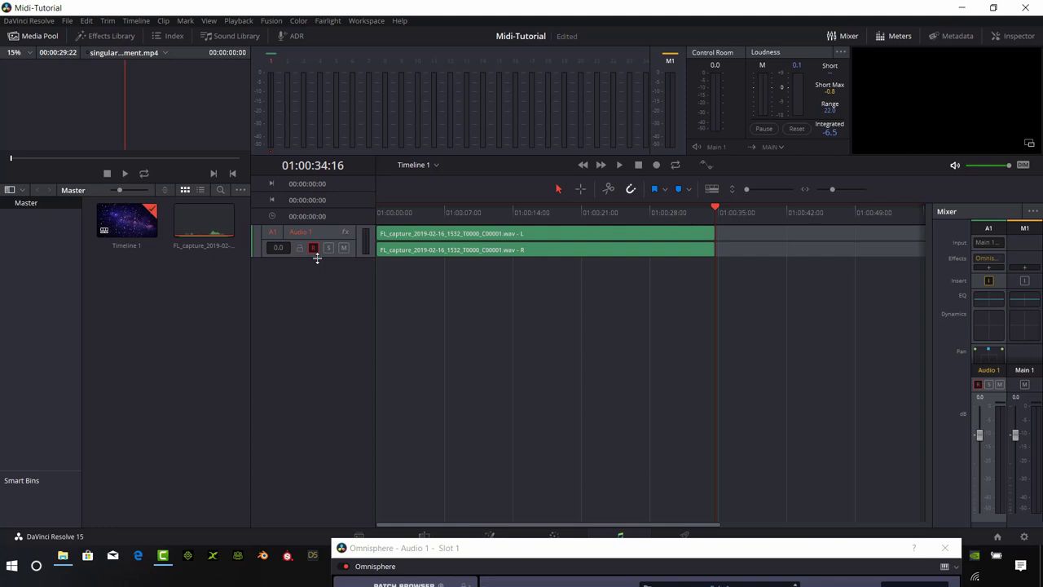
pyautogui.moveTo(318, 258); pyautogui.dragTo(331, 388)
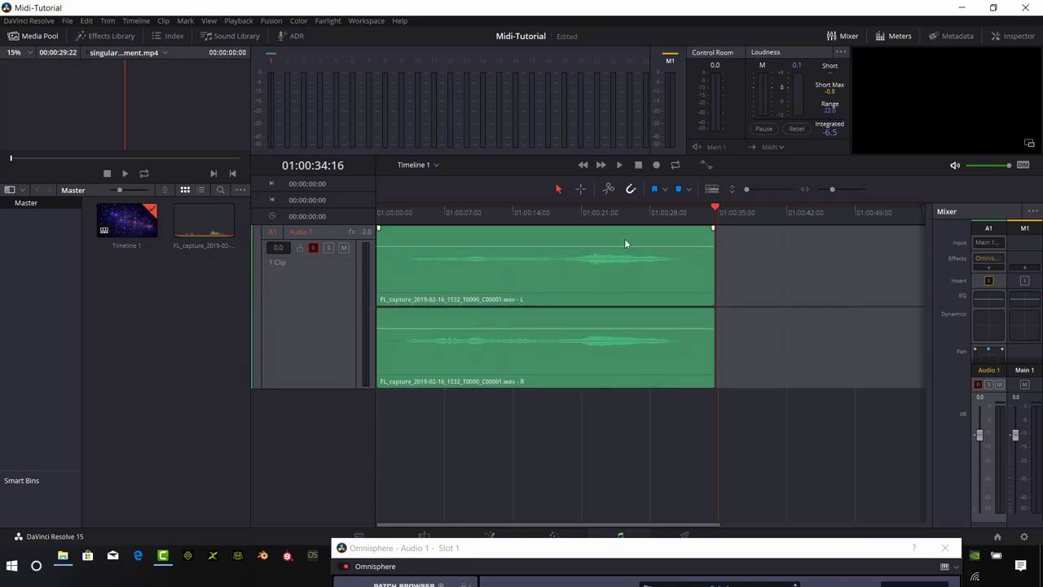
pyautogui.click(205, 224)
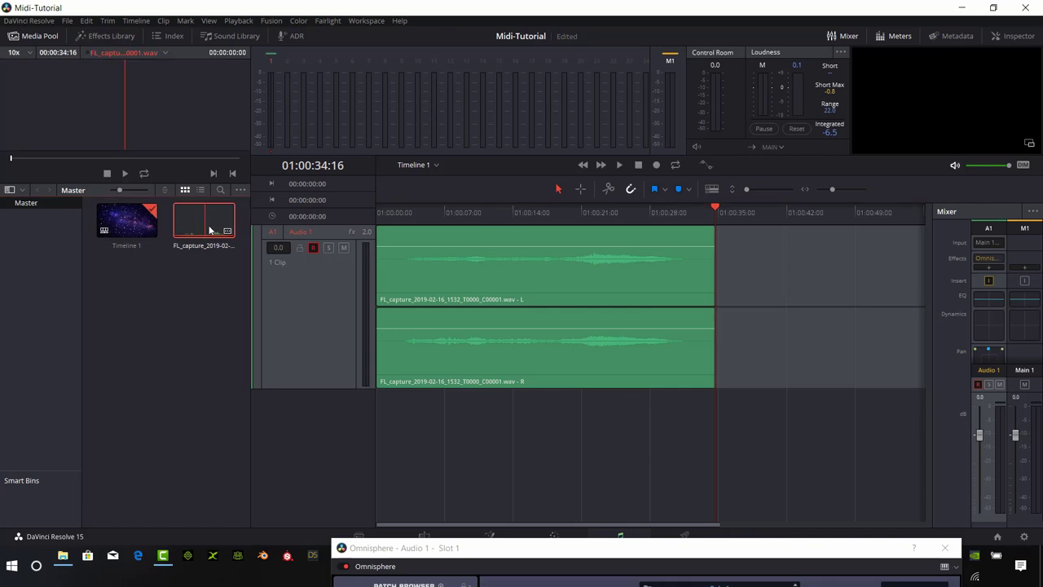
pyautogui.click(127, 173)
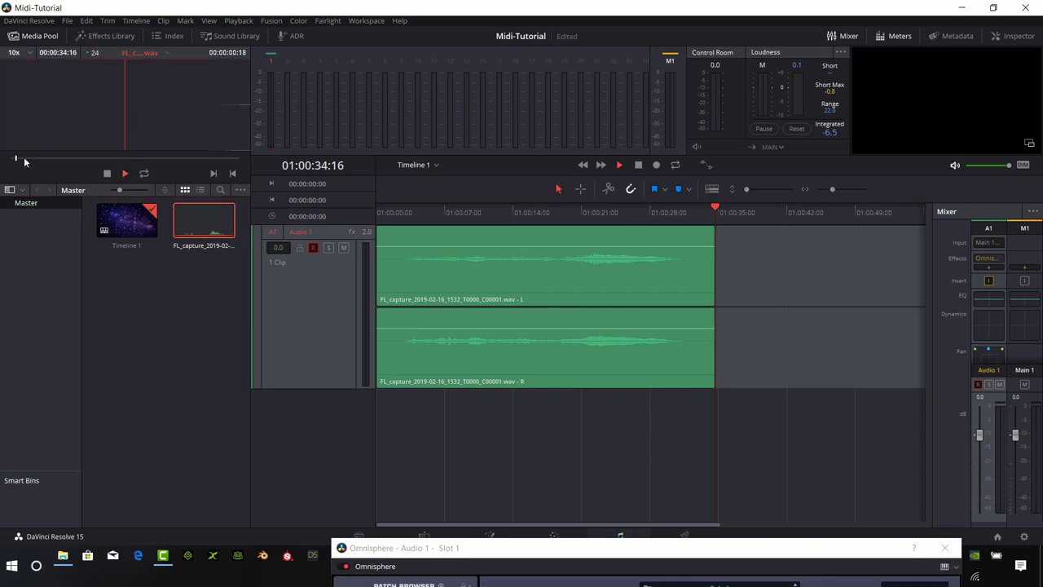
pyautogui.click(124, 173)
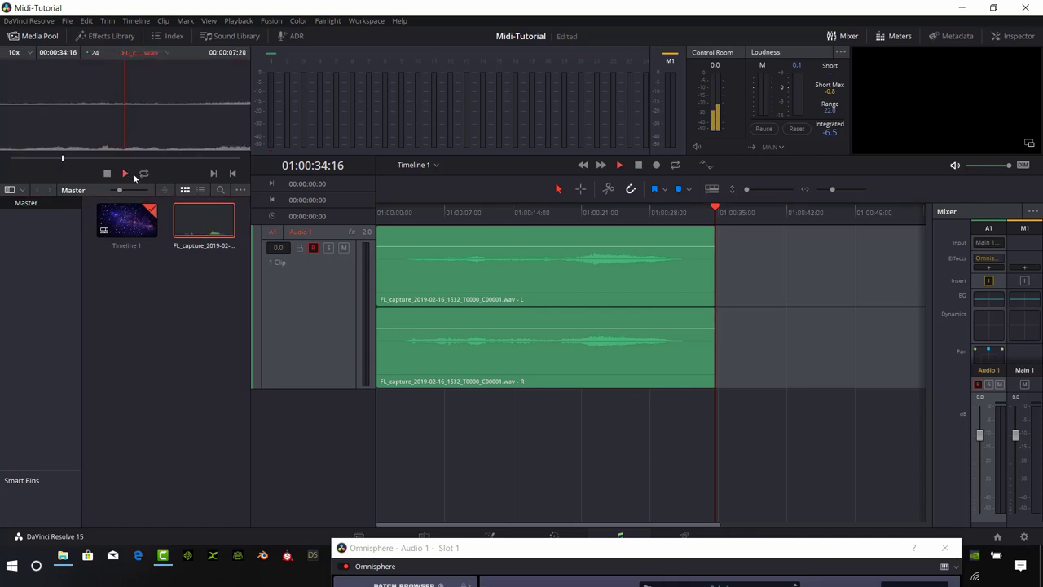
pyautogui.click(107, 175)
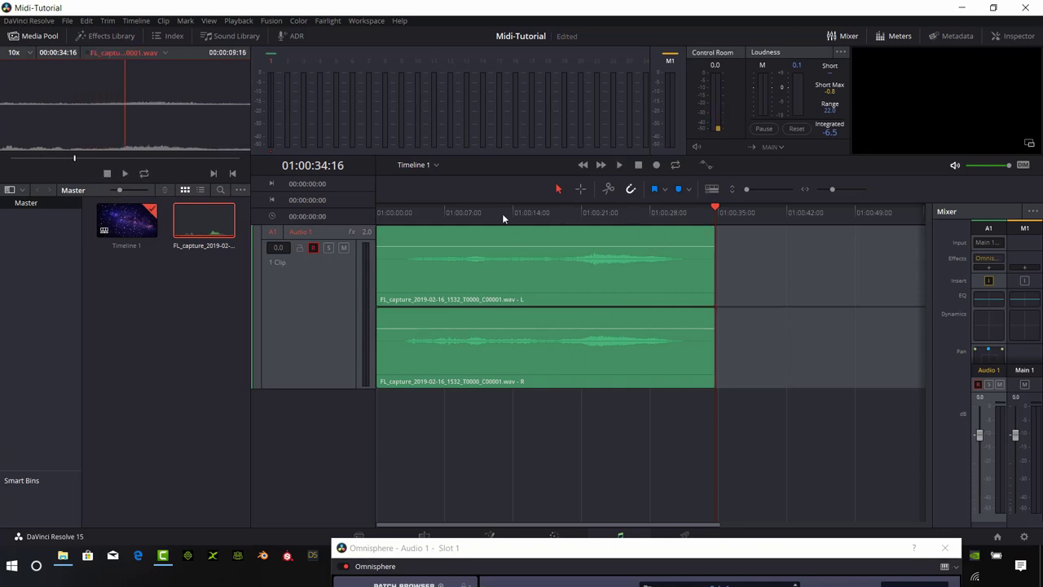
pyautogui.moveTo(502, 214); pyautogui.dragTo(361, 200)
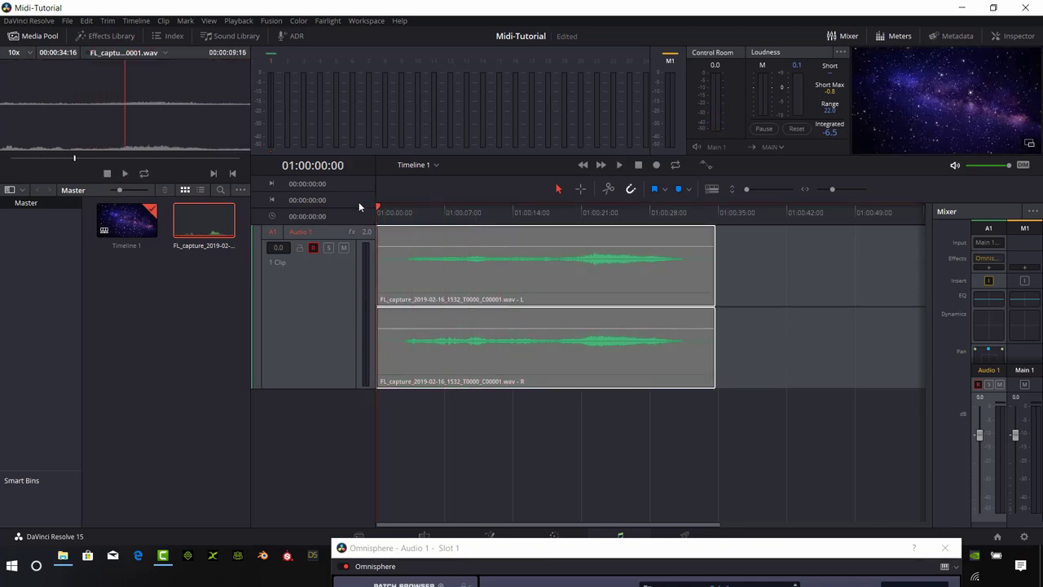
# Play Timeline 1 through the recorded FL_capture clip, stopping at 01:00:16:06
pyautogui.click(620, 166)
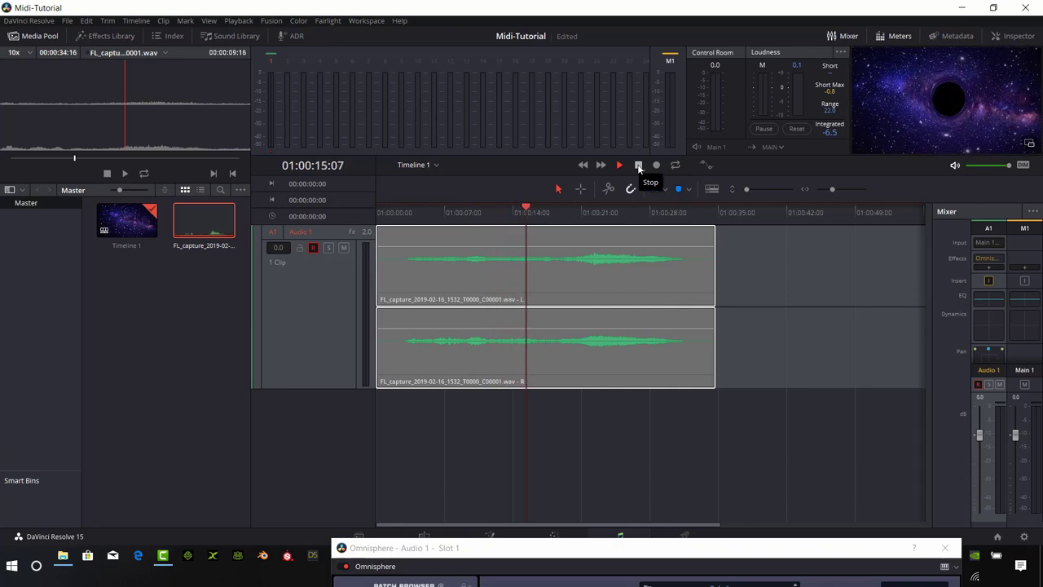
pyautogui.click(639, 166)
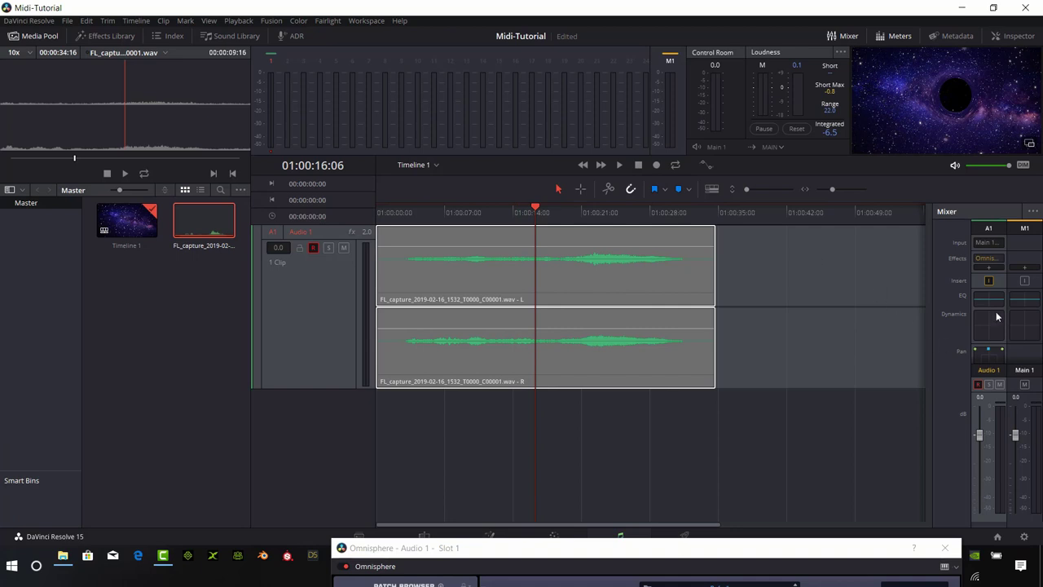
# Open the Fairlight Patch Input/Output window and set its source to Track Send
pyautogui.click(355, 23)
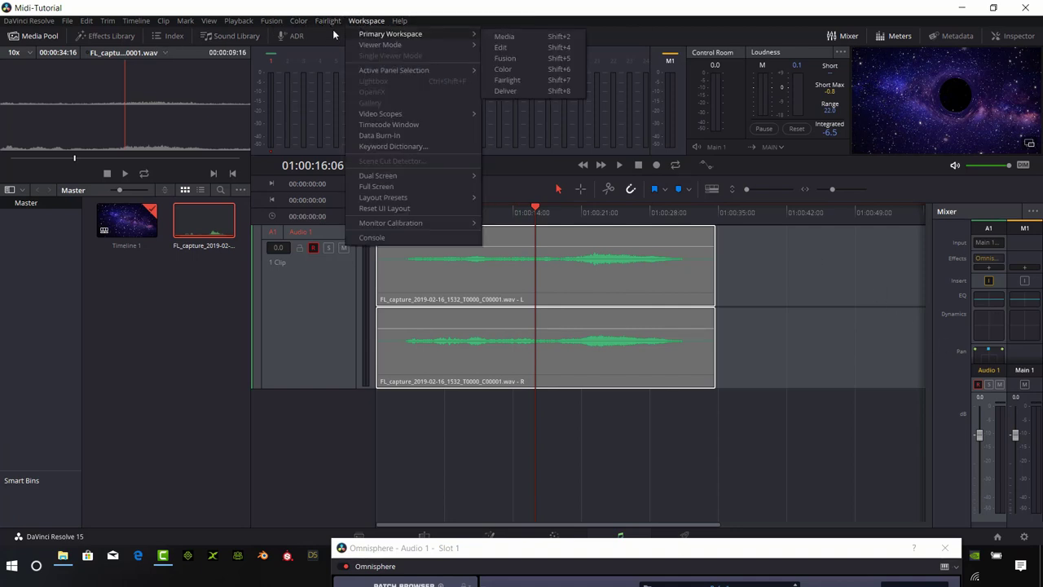
pyautogui.moveTo(328, 23)
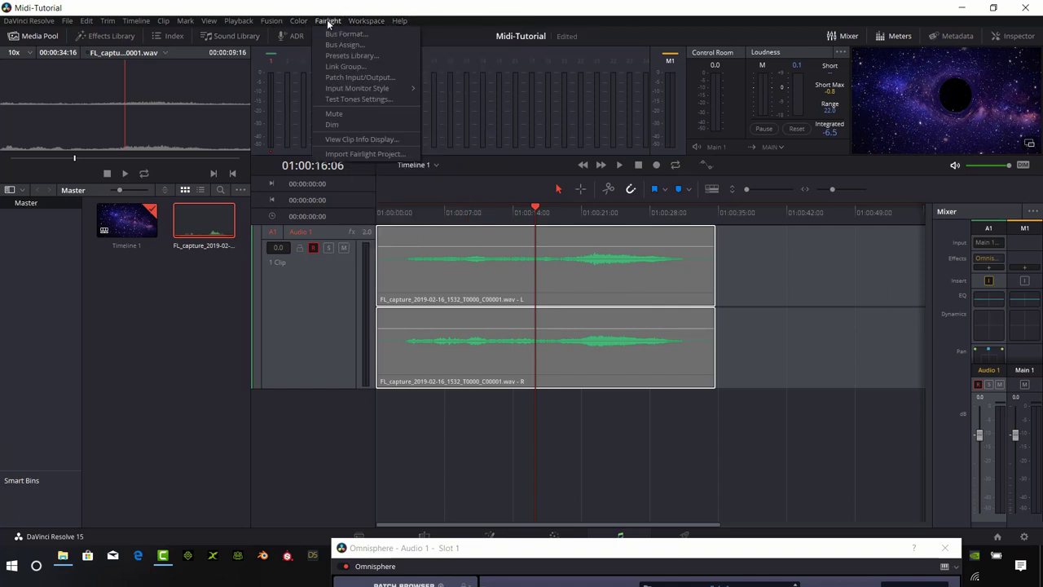
pyautogui.click(366, 80)
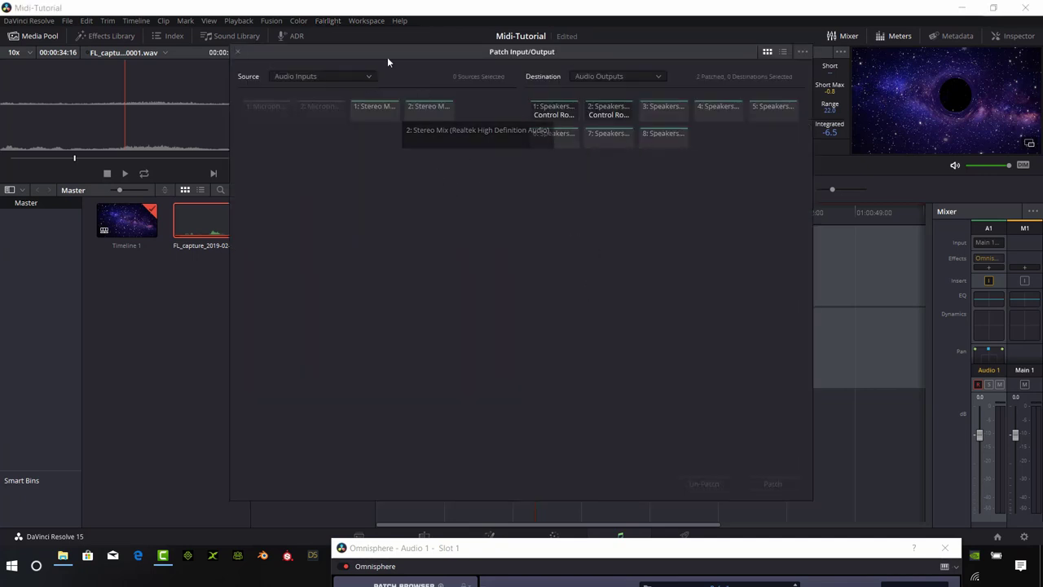
pyautogui.click(370, 75)
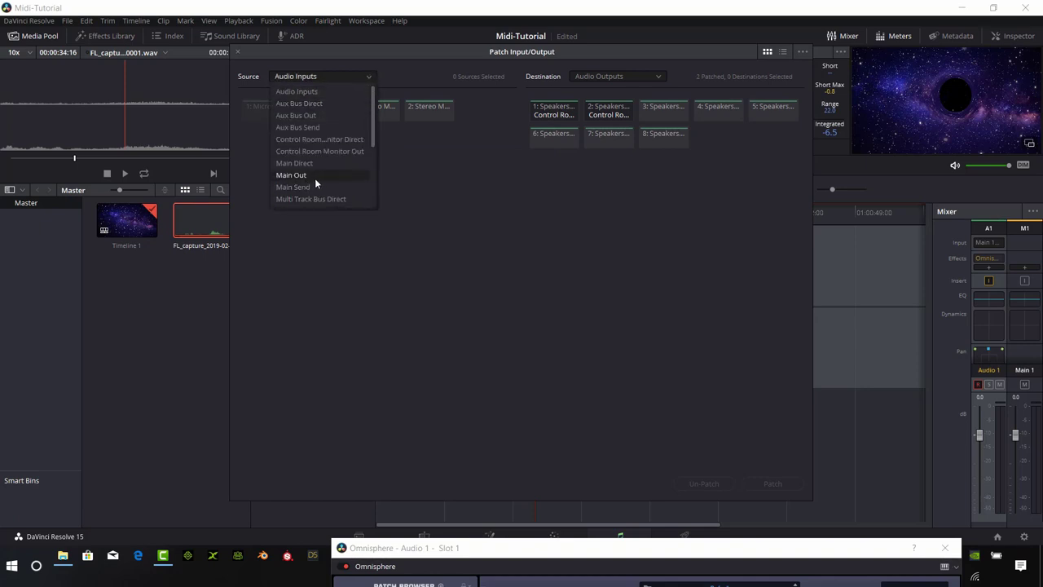
pyautogui.scroll(-3, 333, 187)
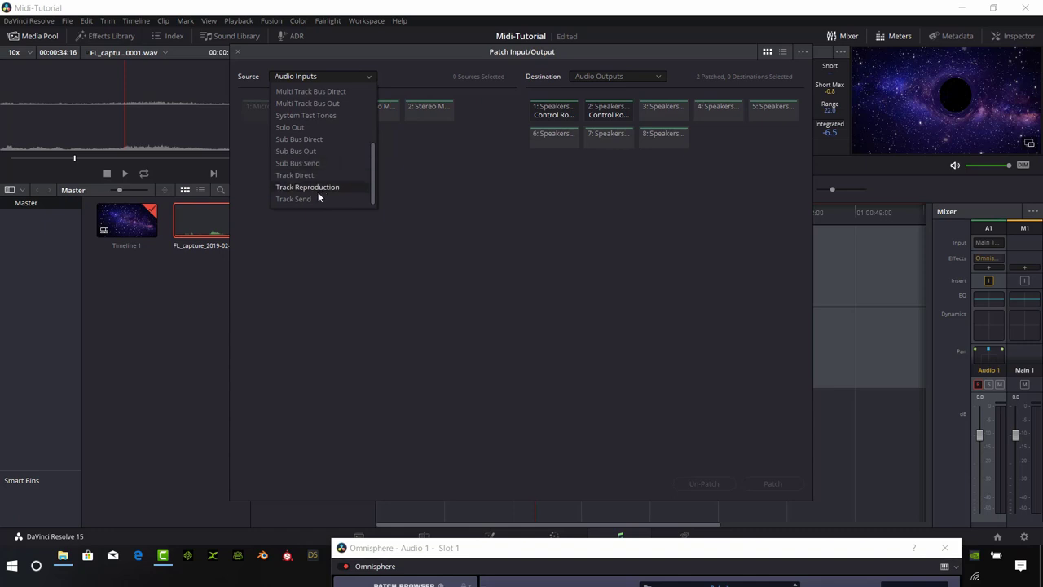
pyautogui.click(313, 198)
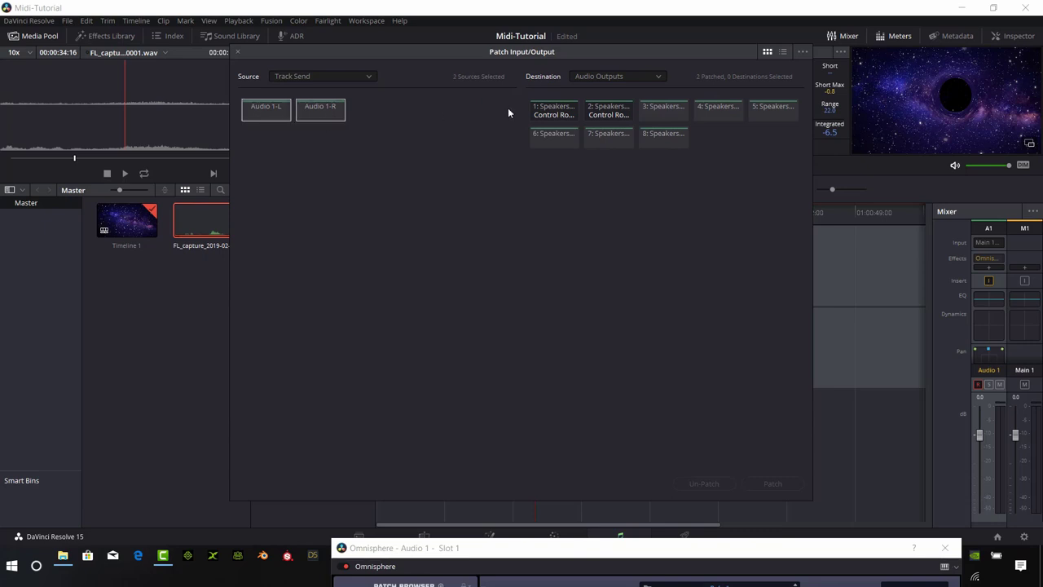
# Patch Audio 1-L and 1-R to Speakers 1 and 2, then close the patch window
pyautogui.click(554, 110)
pyautogui.click(608, 110)
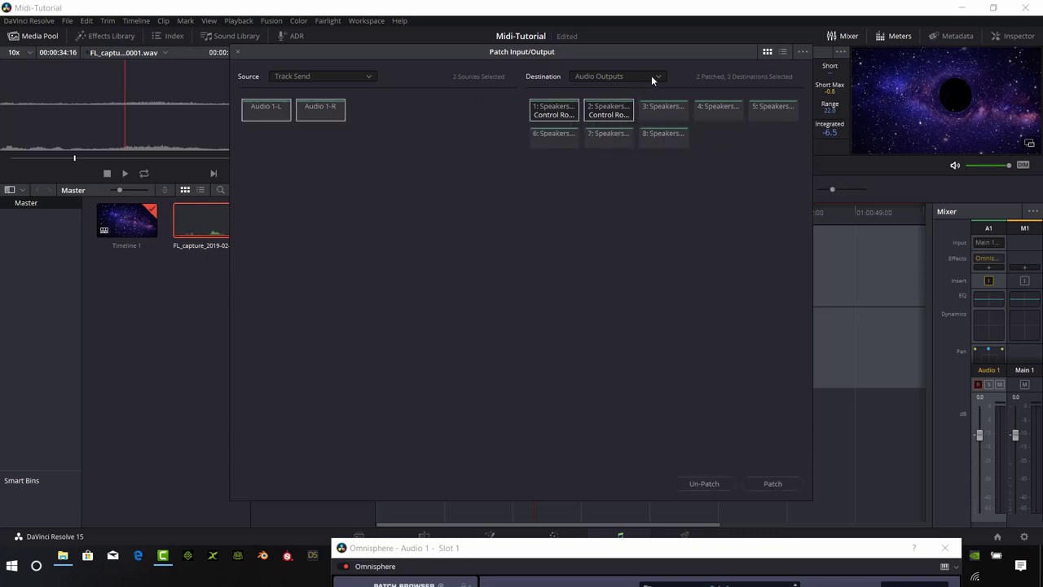
pyautogui.click(651, 76)
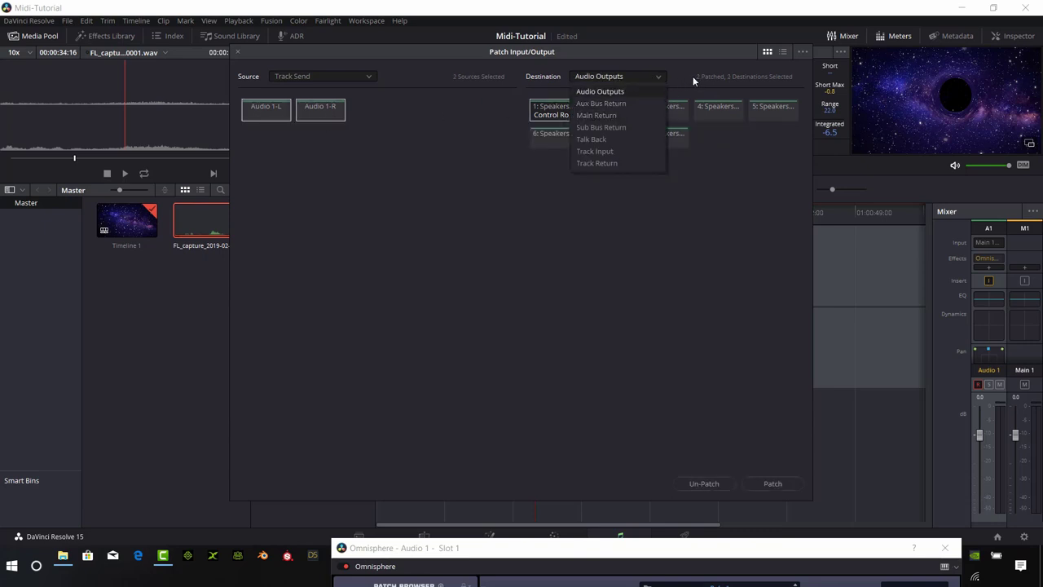
pyautogui.click(772, 483)
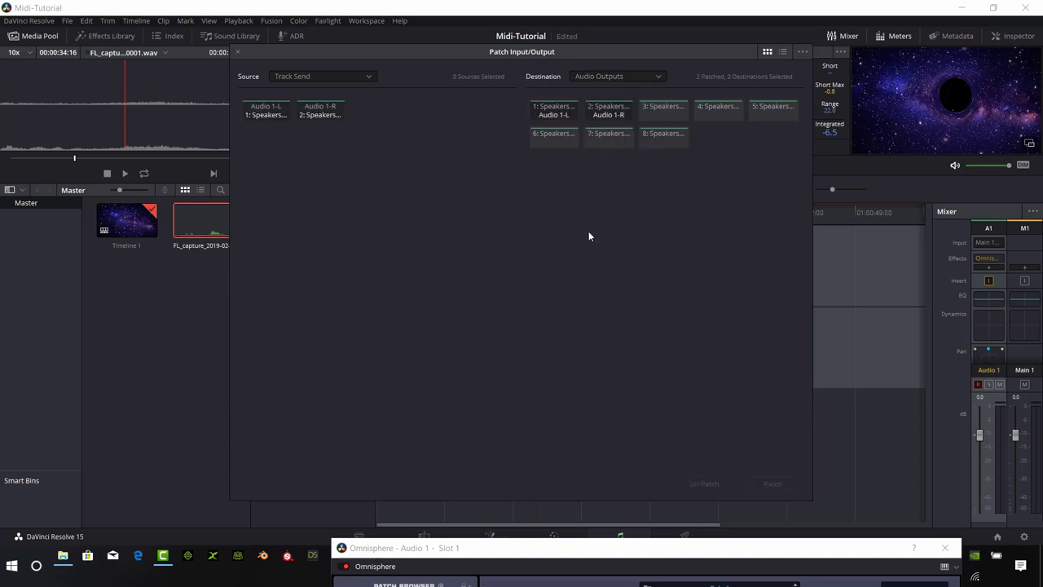
pyautogui.click(238, 53)
pyautogui.moveTo(395, 209); pyautogui.dragTo(415, 209)
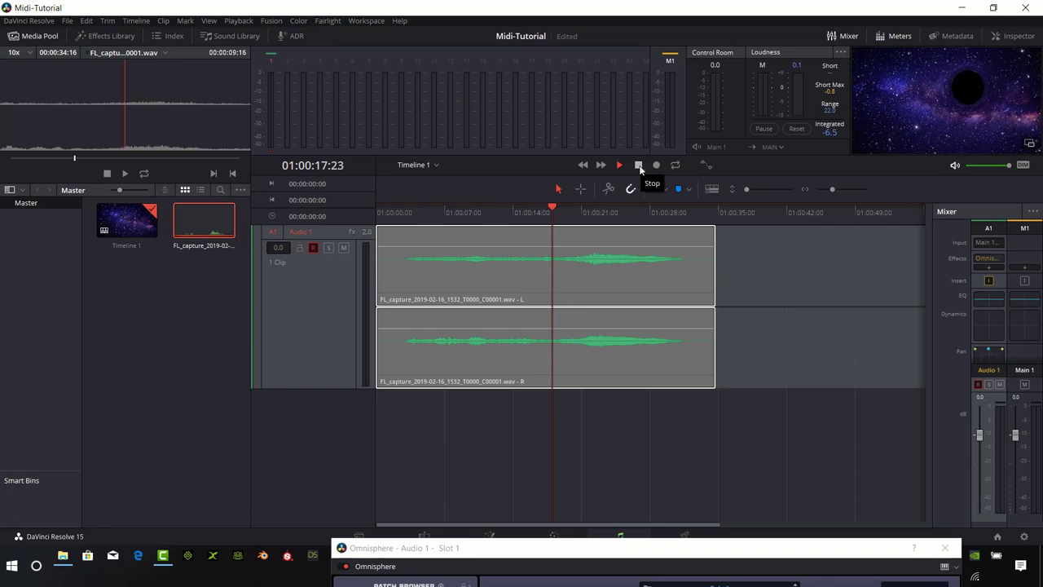
# Stop playback at 01:00:19:06 and select the recorded Audio 1 clip
pyautogui.click(641, 169)
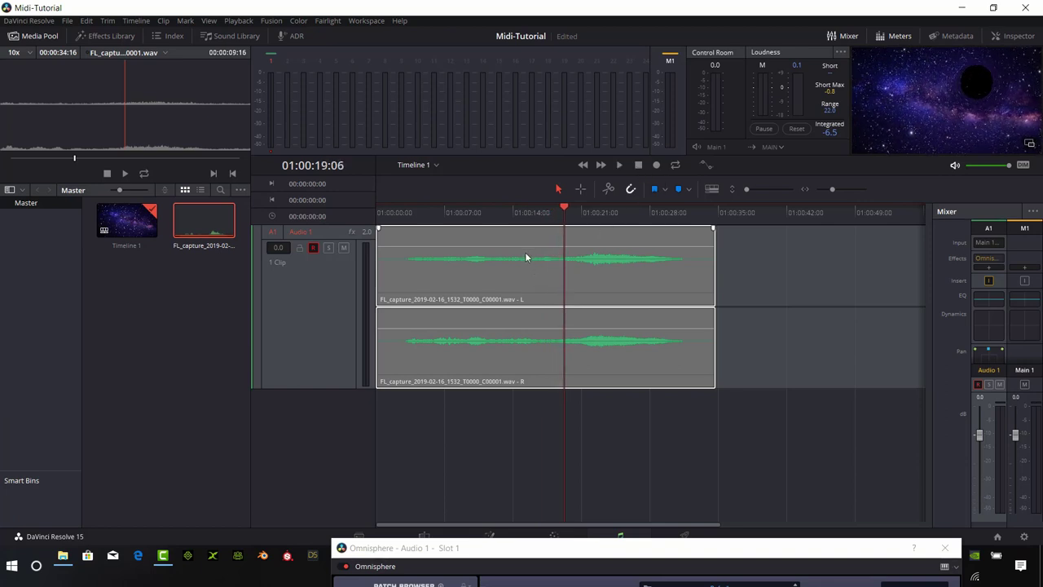
pyautogui.moveTo(518, 252)
pyautogui.mouseDown()
pyautogui.moveTo(532, 249)
pyautogui.moveTo(525, 252)
pyautogui.mouseUp()
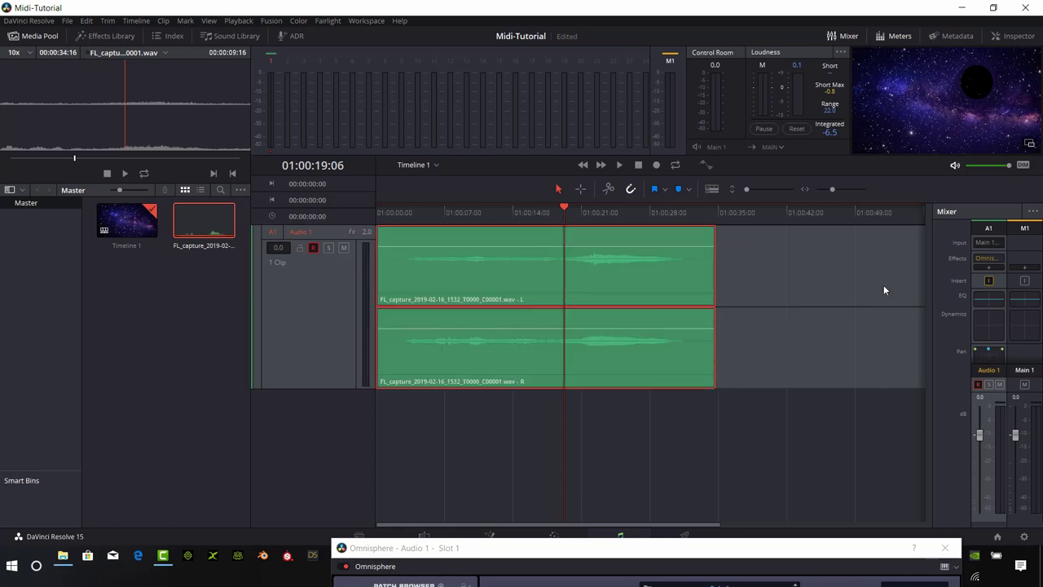
# Add a FairlightFX Delay to the Audio 1 track's effects slot
pyautogui.click(988, 266)
pyautogui.moveTo(1013, 282)
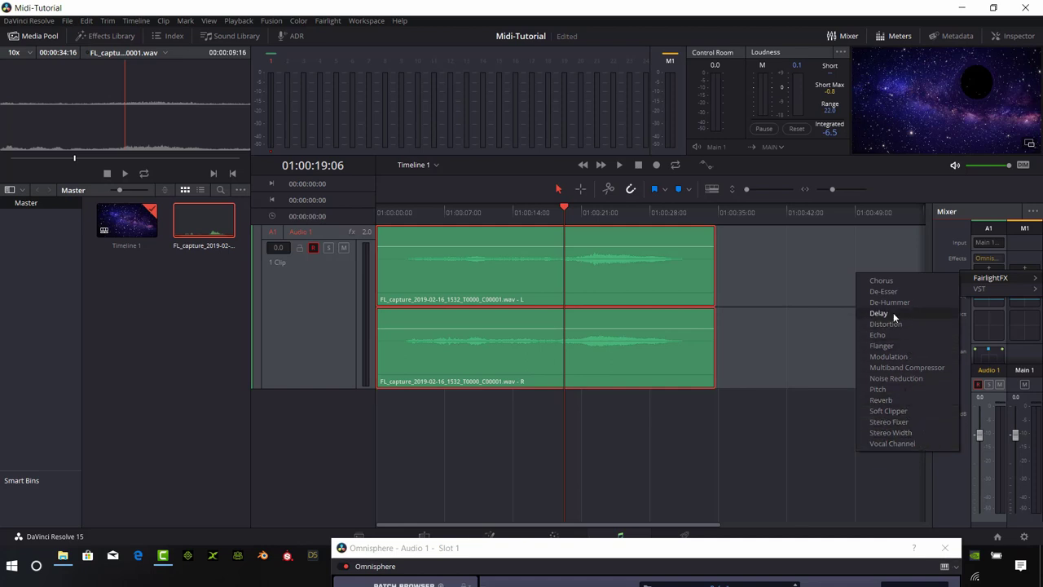
pyautogui.press('Escape')
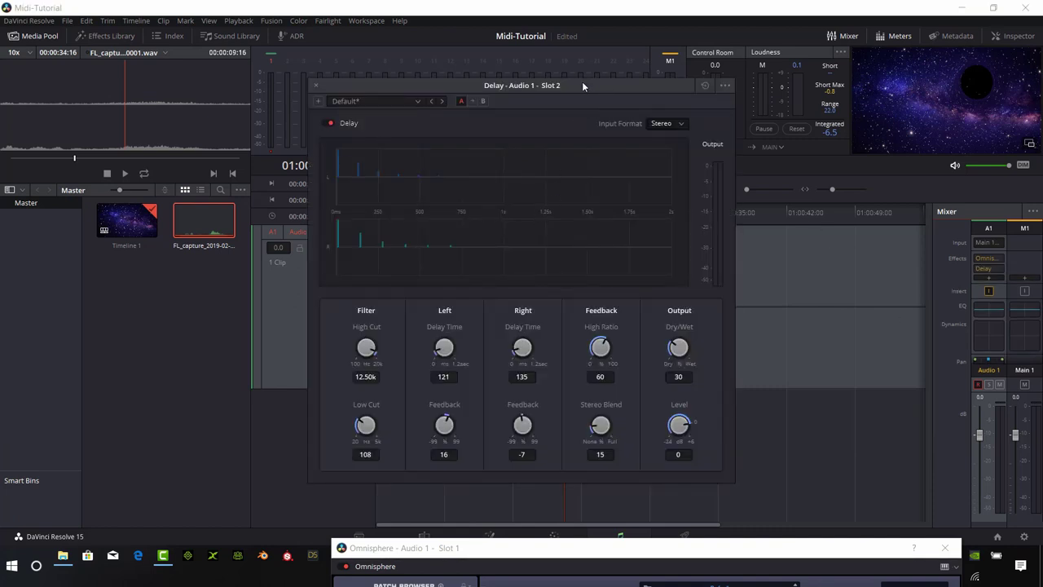
pyautogui.moveTo(582, 82); pyautogui.dragTo(257, 119)
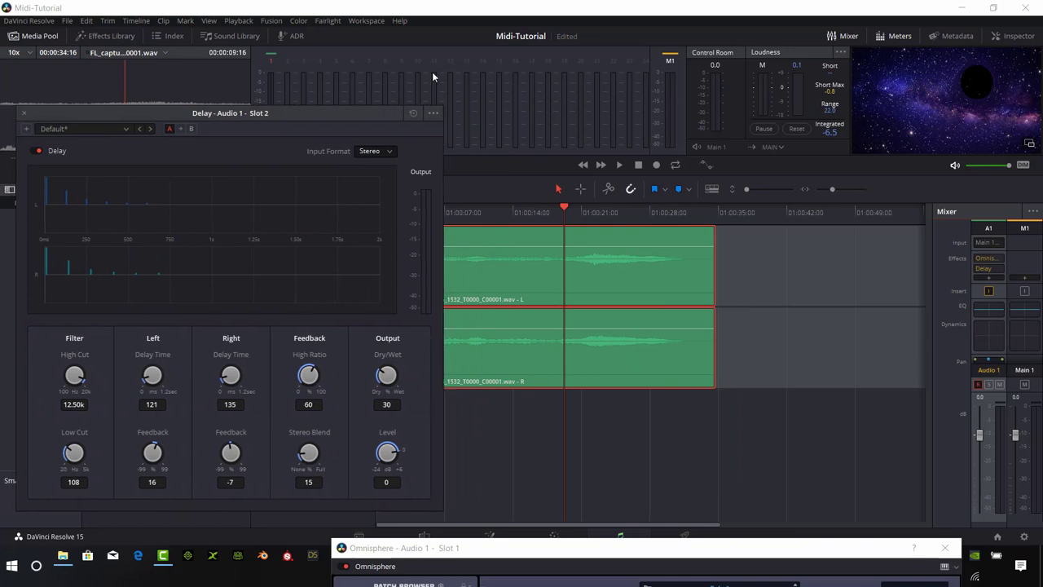
# While playing back, set the Delay's left delay time to 400.50 ms, then stop
pyautogui.click(620, 165)
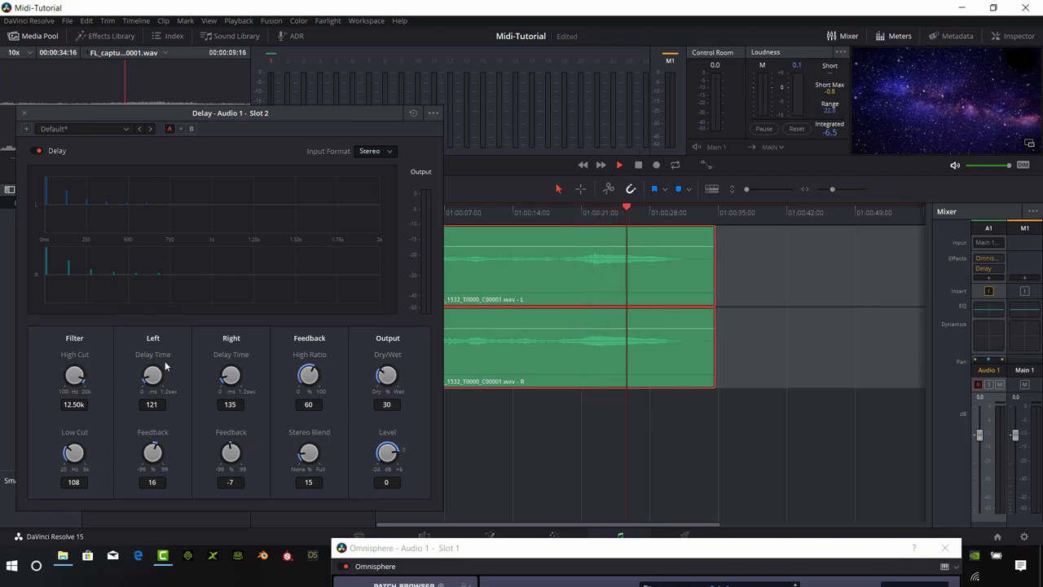
pyautogui.moveTo(152, 375); pyautogui.dragTo(178, 332)
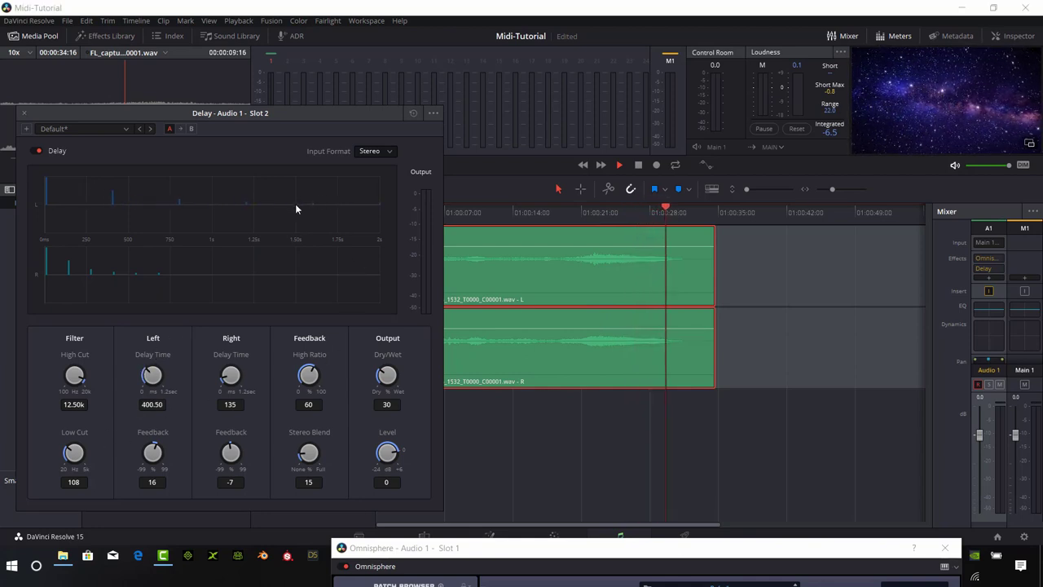
pyautogui.moveTo(305, 117); pyautogui.dragTo(432, 177)
pyautogui.click(639, 165)
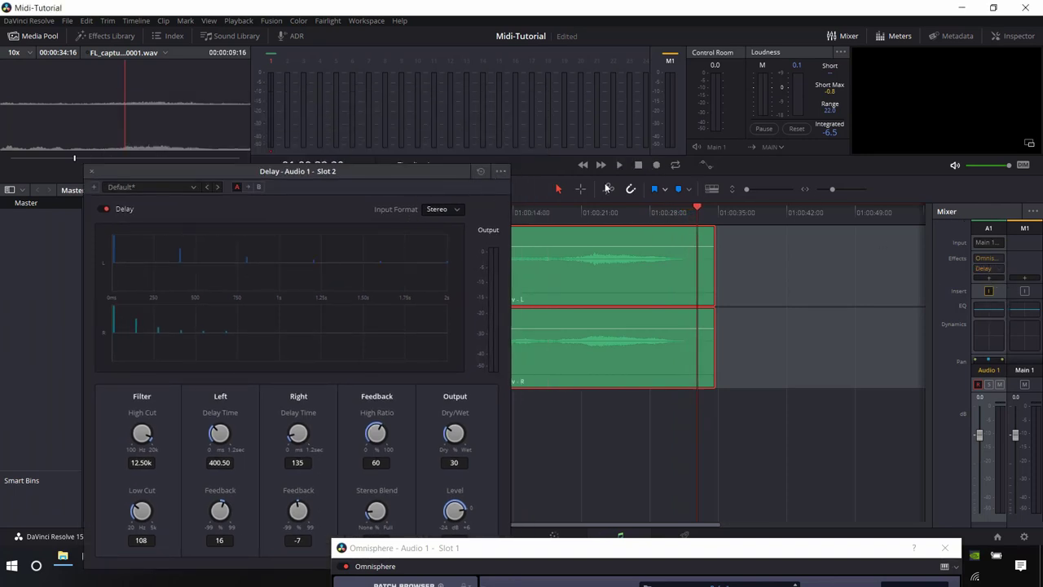
pyautogui.click(95, 172)
# Close the Delay window and browse the Effects Library's Audio FX, dragging Delay toward the clip
pyautogui.click(91, 172)
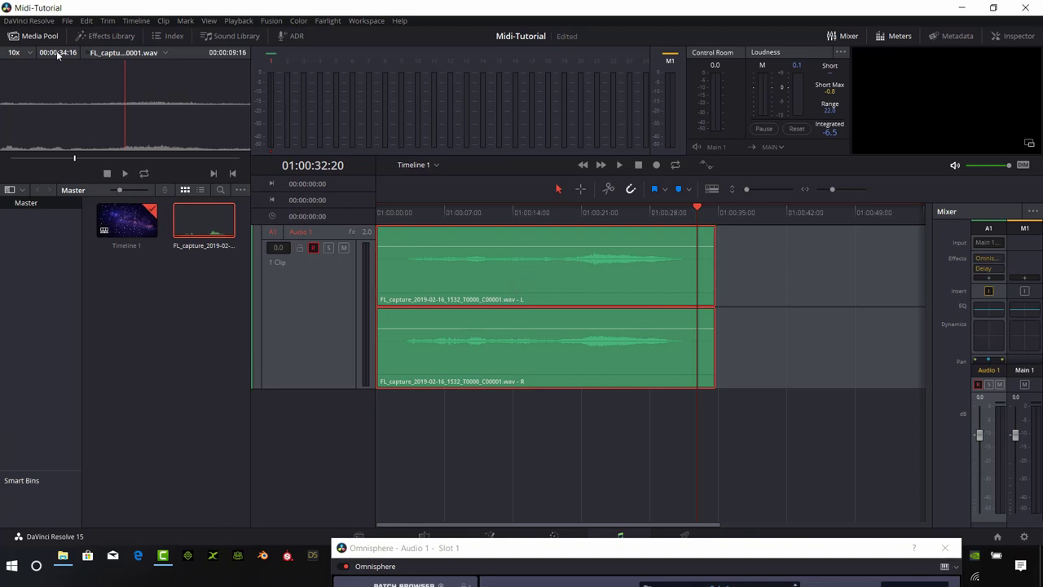
pyautogui.click(110, 35)
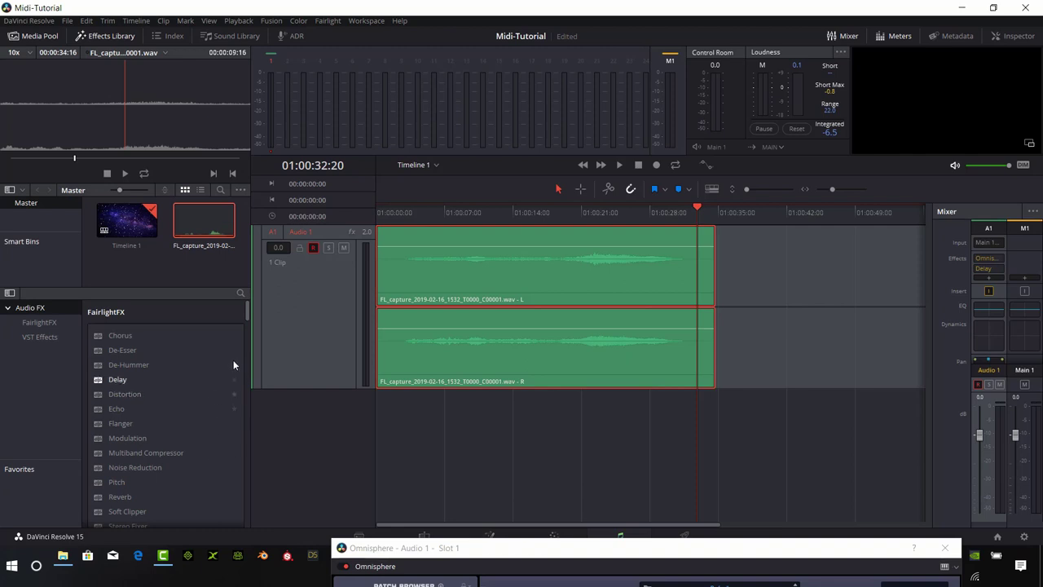
pyautogui.scroll(-5, 191, 400)
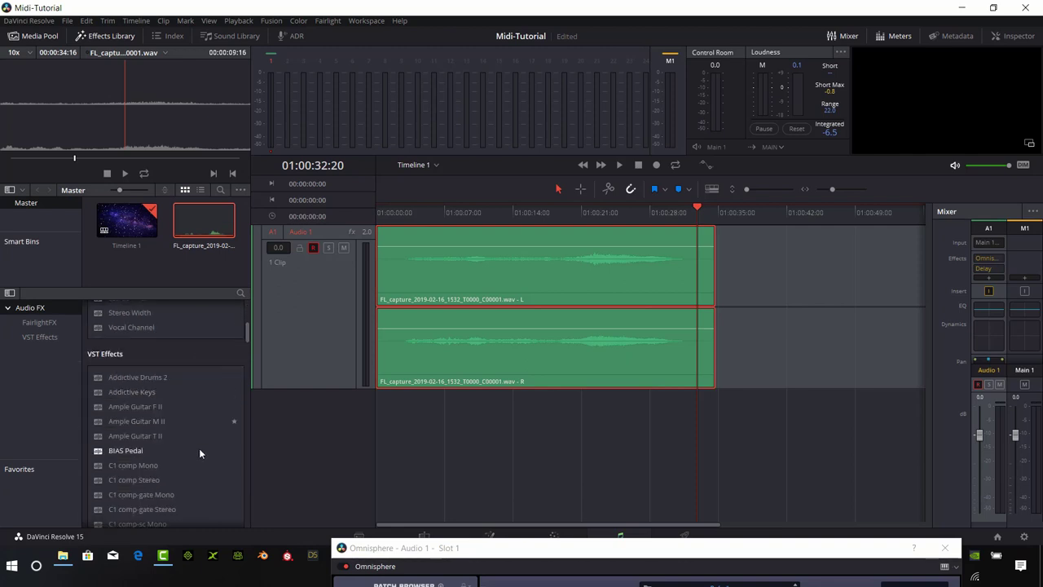
pyautogui.scroll(4, 196, 444)
pyautogui.scroll(2, 195, 445)
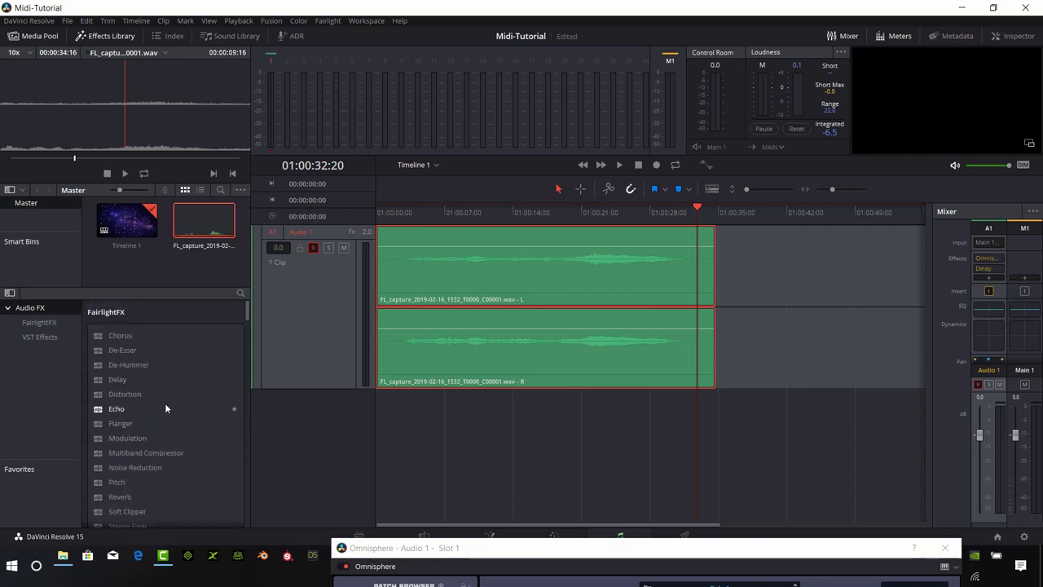
pyautogui.moveTo(115, 376); pyautogui.dragTo(398, 287)
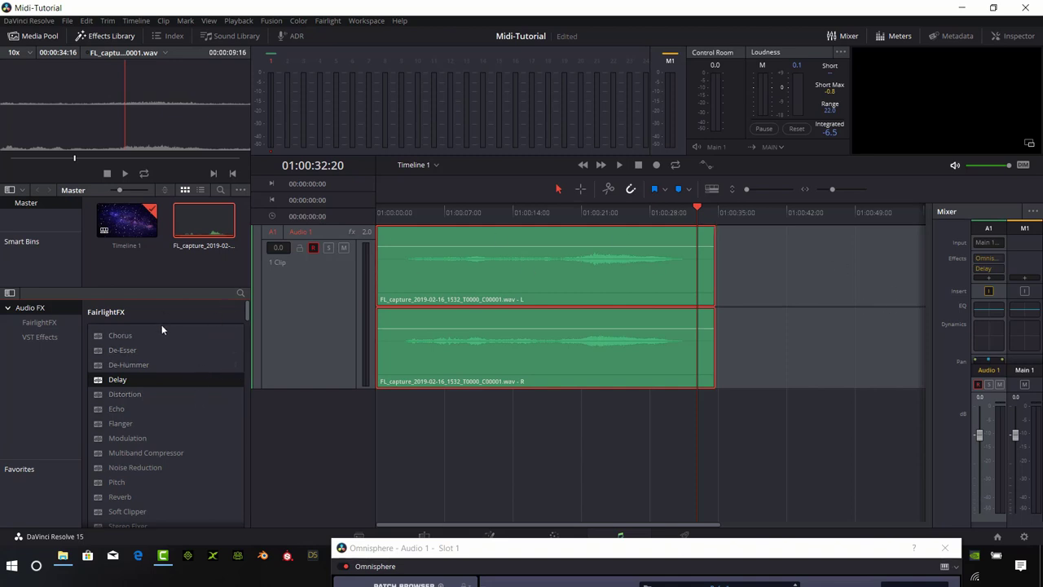
pyautogui.scroll(-10, 199, 358)
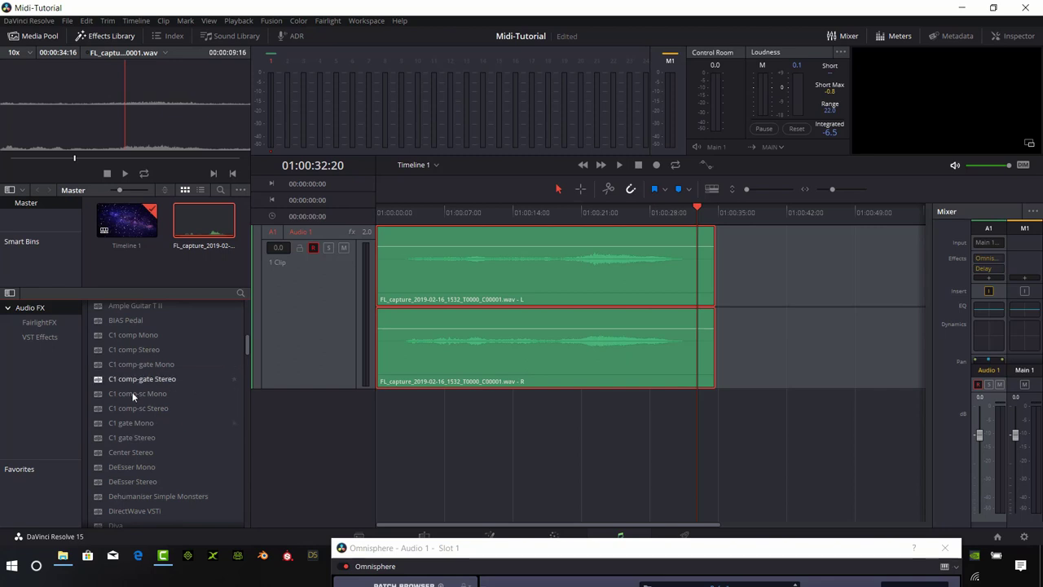